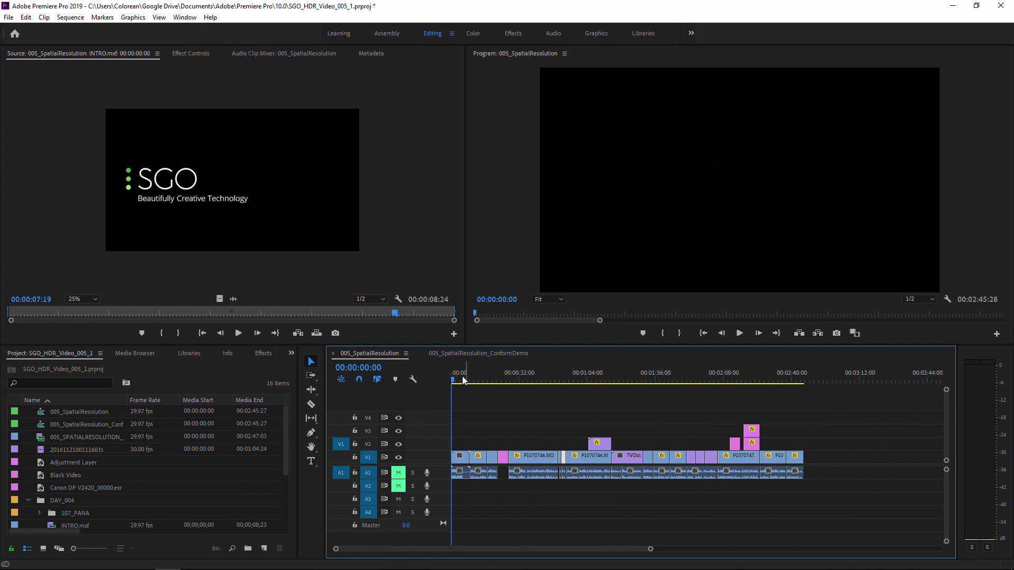
# Scrub the 005_SpatialResolution sequence from the SGO logo into the presenter footage
pyautogui.click(482, 381)
pyautogui.moveTo(486, 384); pyautogui.dragTo(649, 396)
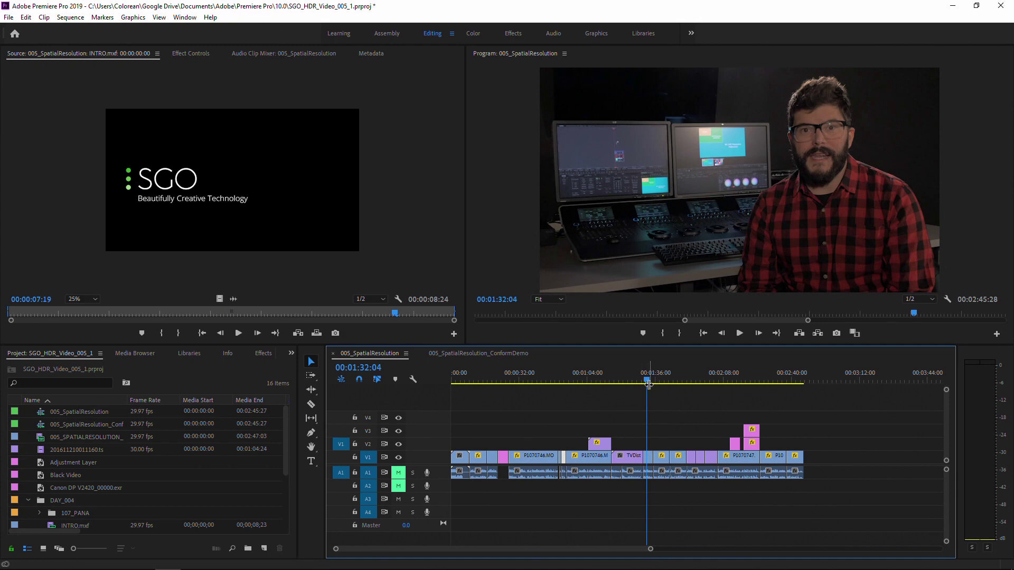
pyautogui.moveTo(648, 381); pyautogui.dragTo(535, 404)
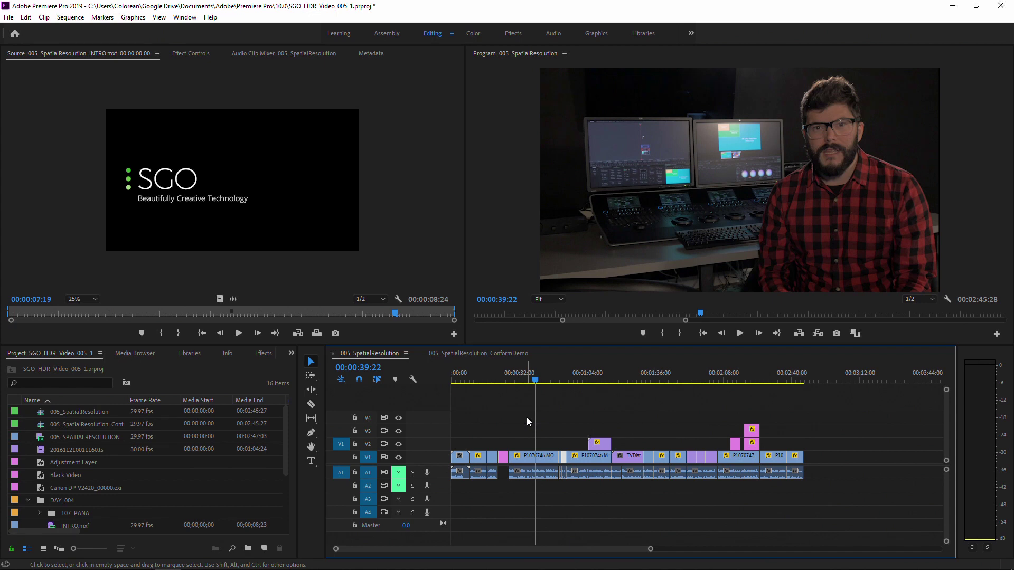
# Show the P1070746.MOV clip's Effect Controls and scrub its Position and Scale keyframes
pyautogui.click(547, 458)
pyautogui.click(191, 55)
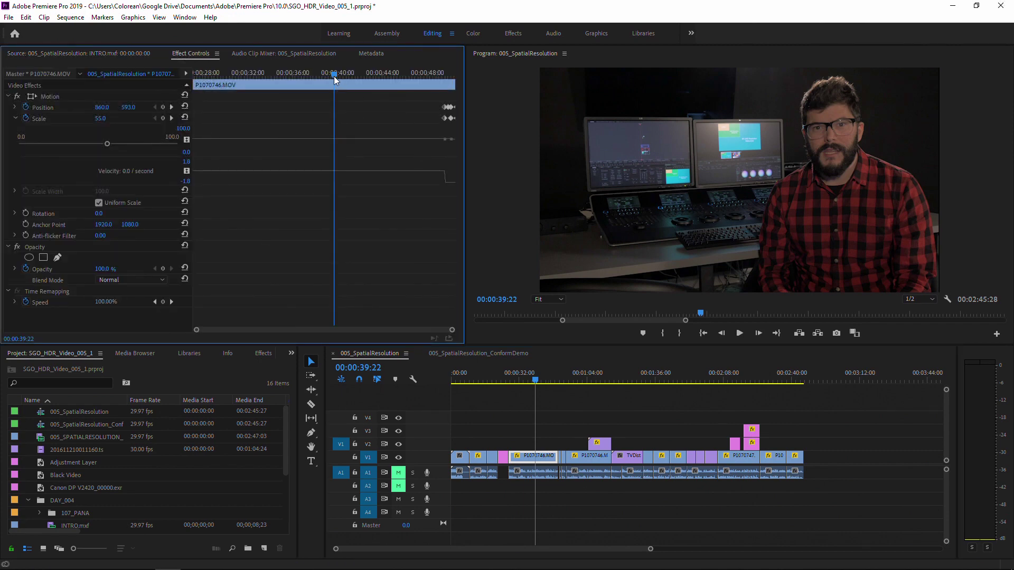
pyautogui.moveTo(334, 75); pyautogui.dragTo(443, 102)
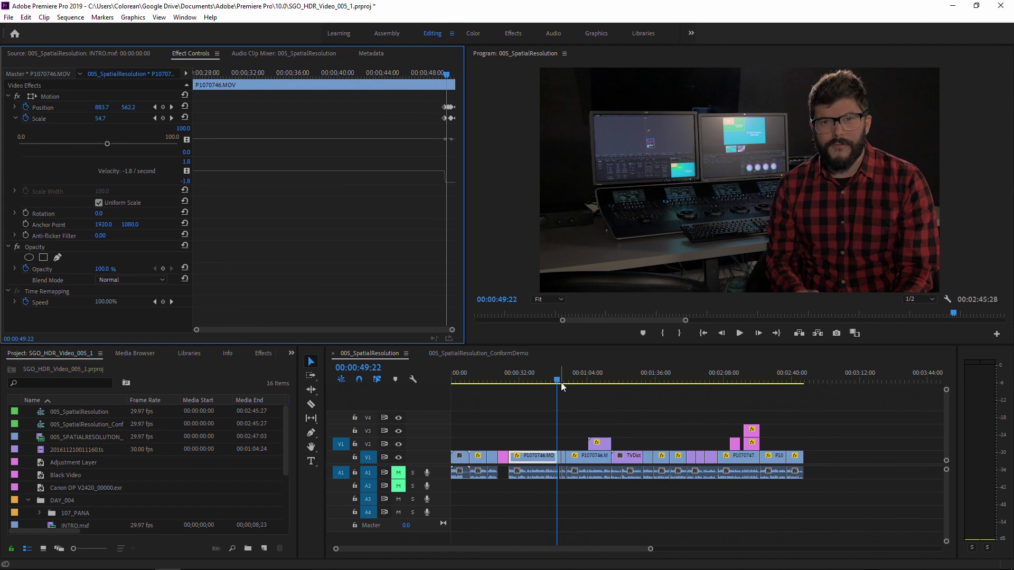
pyautogui.moveTo(556, 379); pyautogui.dragTo(576, 382)
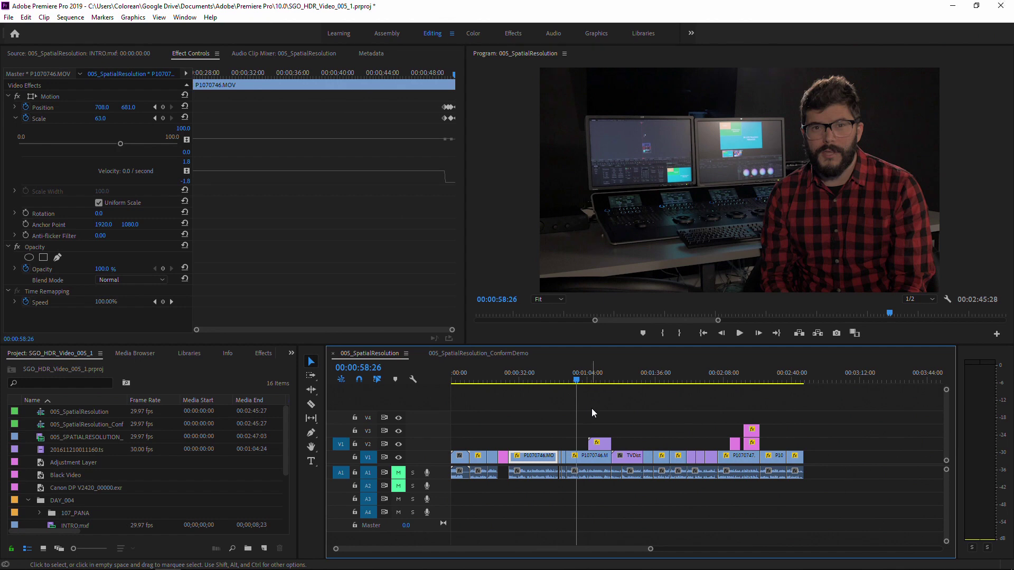
pyautogui.moveTo(116, 569)
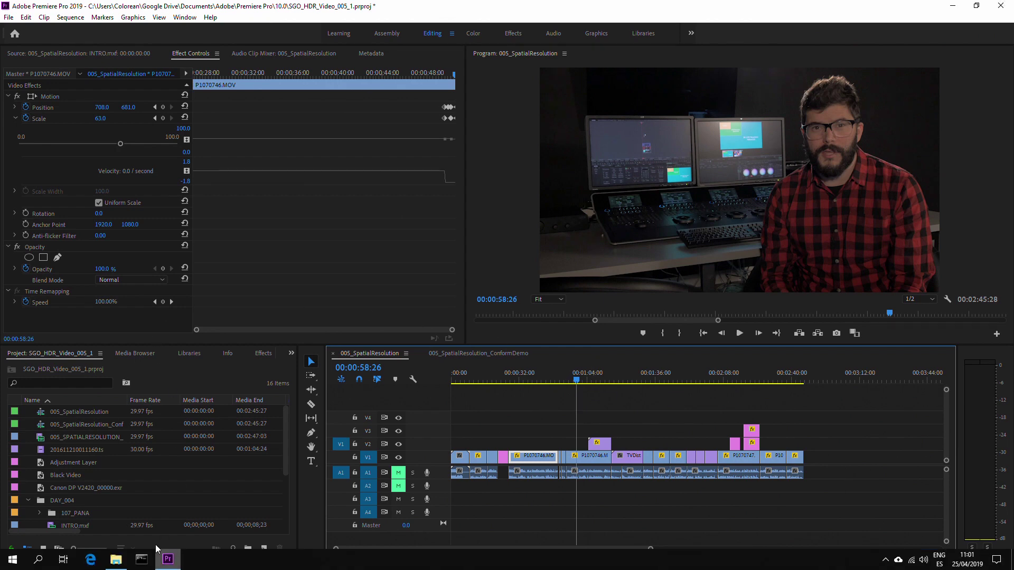
# Review the ConformTutorial folder's exported movie, XML and EDL files in File Explorer, then close it
pyautogui.click(114, 563)
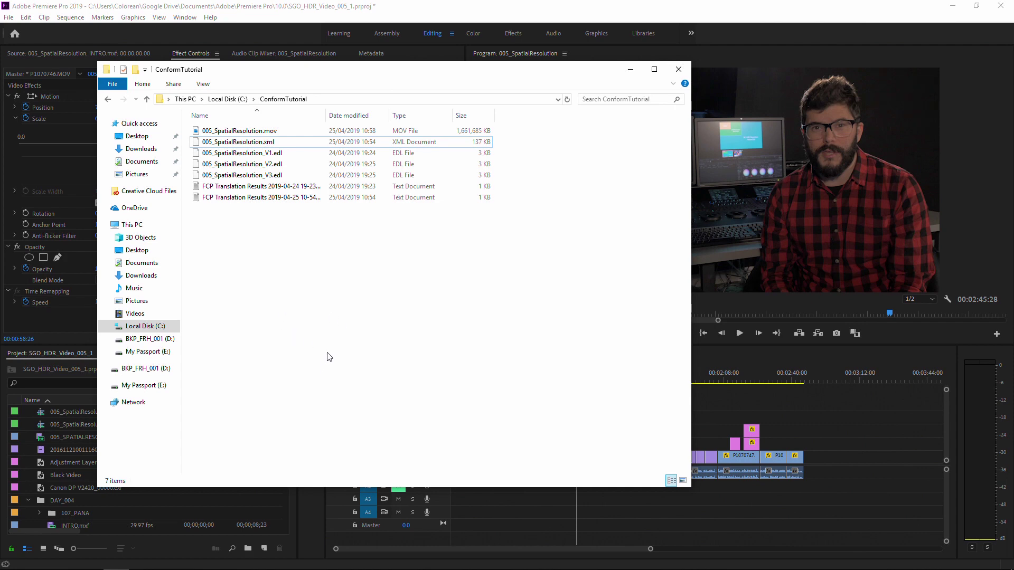
pyautogui.click(678, 70)
# Quit Premiere Pro without saving the project
pyautogui.click(1001, 6)
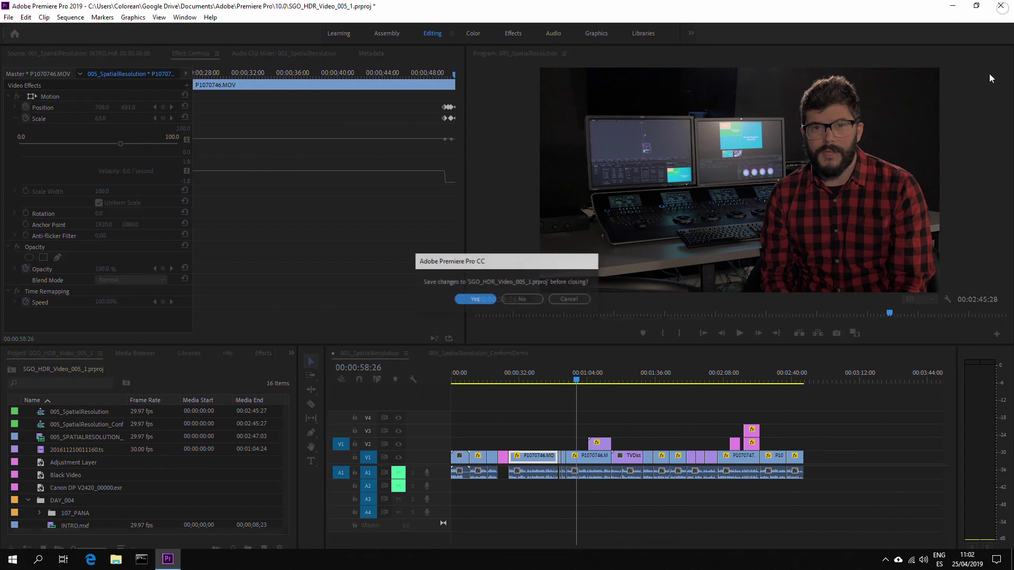
pyautogui.click(515, 300)
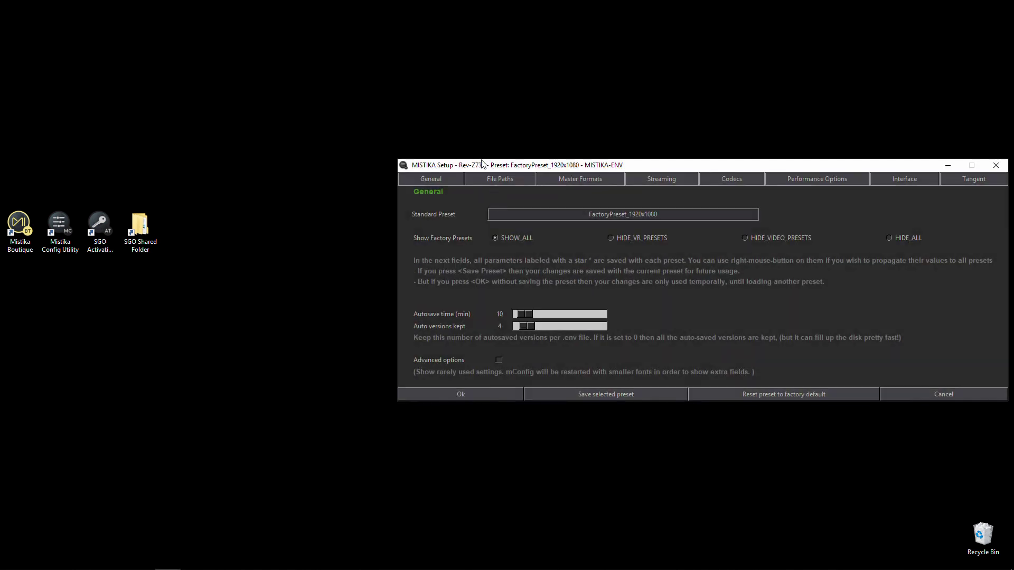
pyautogui.moveTo(486, 168); pyautogui.dragTo(272, 185)
# Set Mistika's master video frame rate to 29.97002997 in Master Formats and apply the setup
pyautogui.click(317, 235)
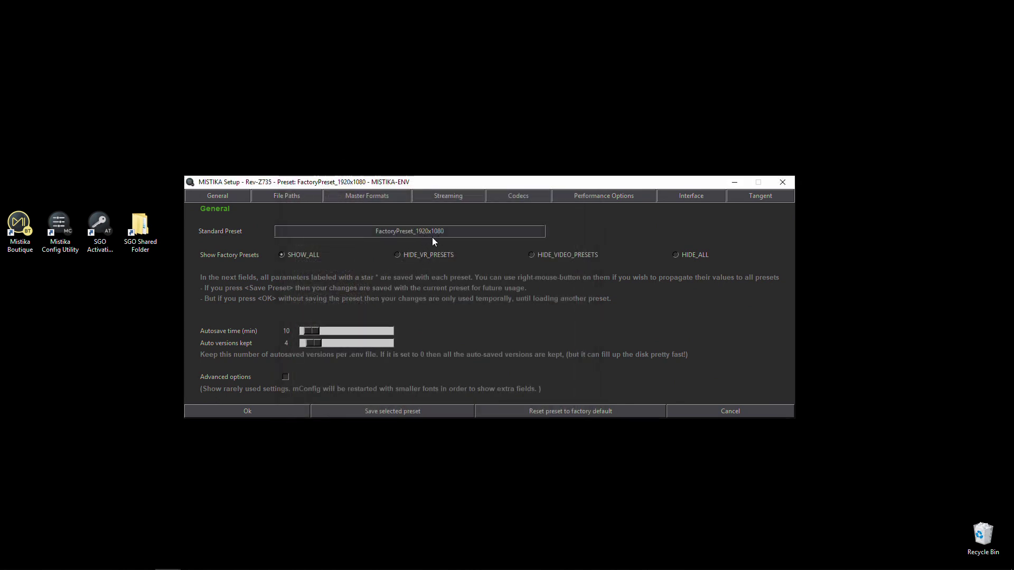
pyautogui.click(366, 196)
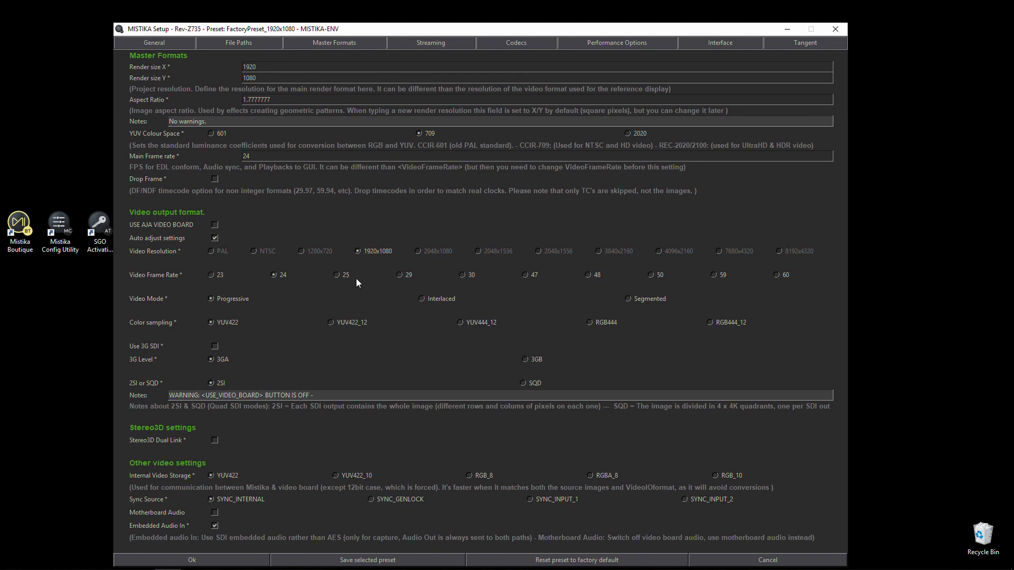
pyautogui.click(399, 274)
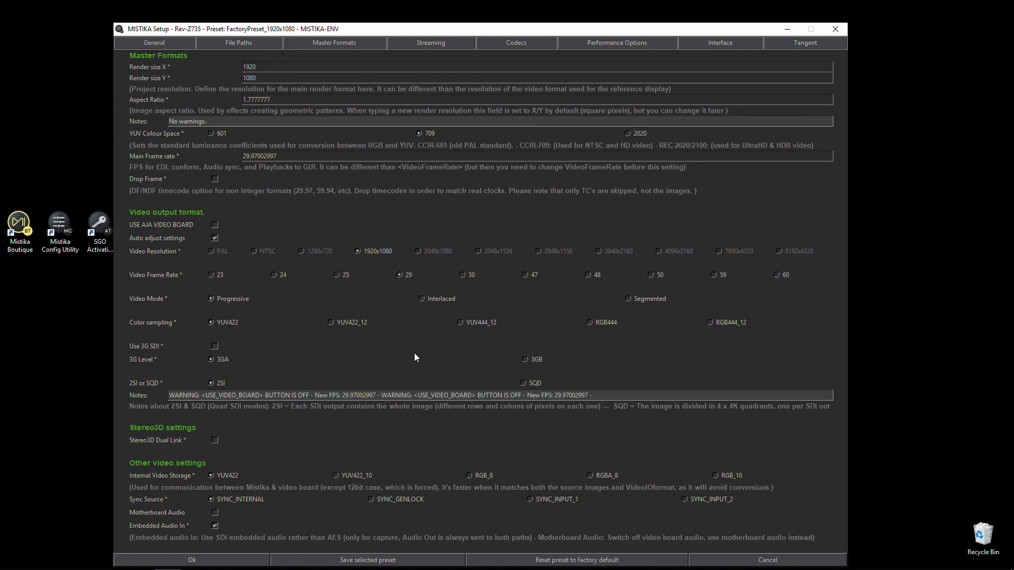
pyautogui.moveTo(332, 30); pyautogui.dragTo(331, 8)
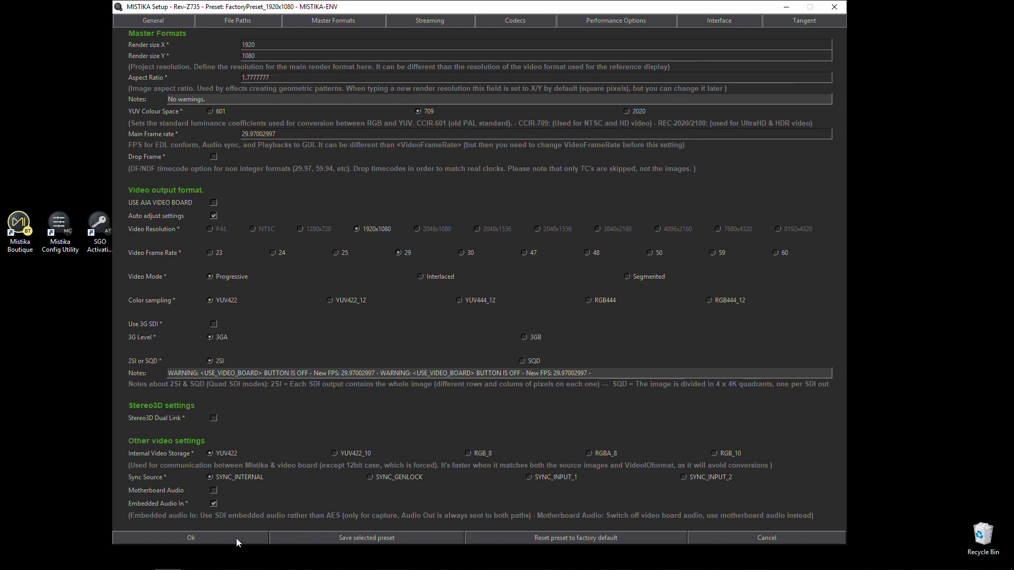
pyautogui.click(195, 537)
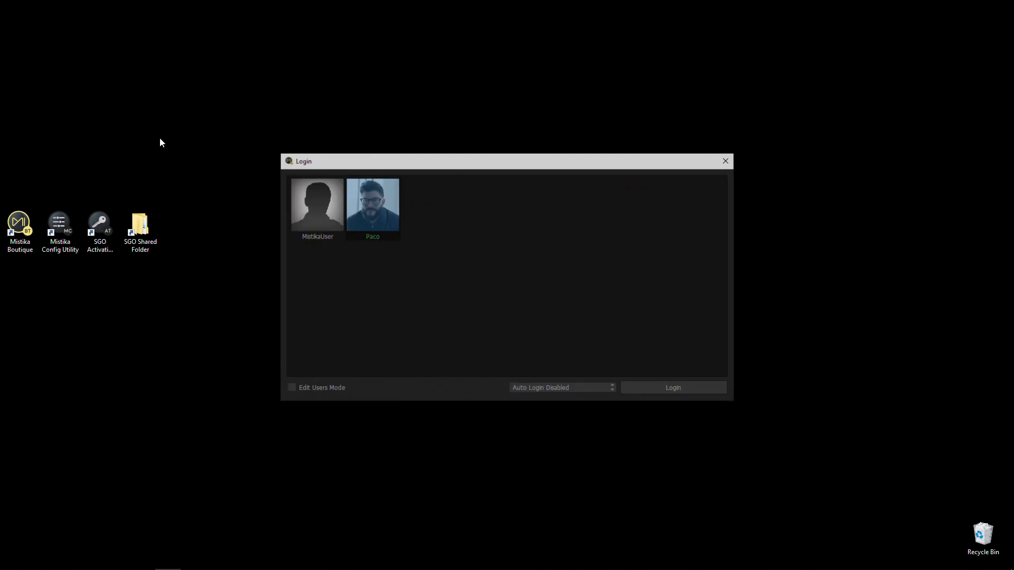
# Log in and create a new project named ConformTutorial with the current 1920x1080, 29.97 fps settings
pyautogui.click(651, 391)
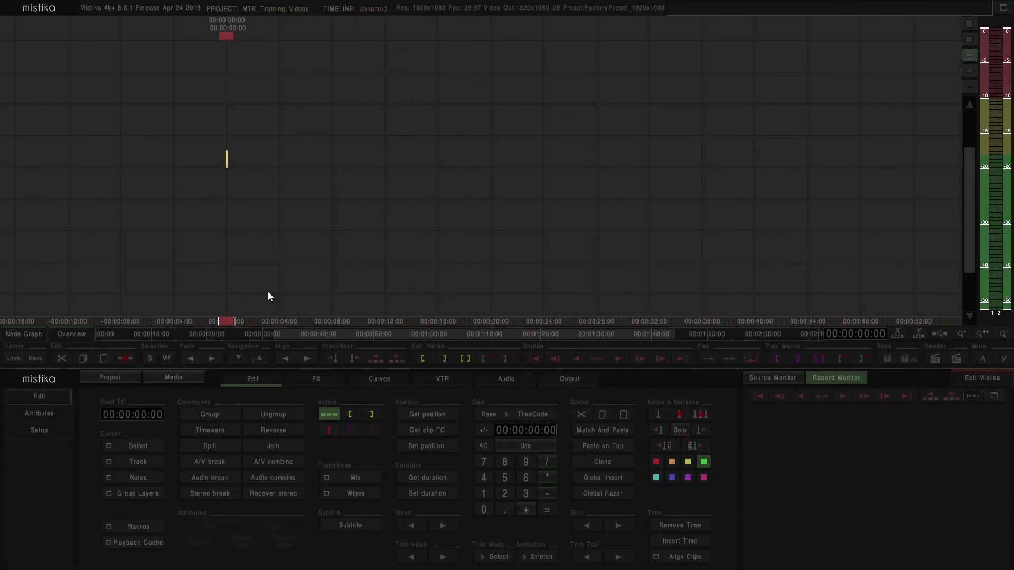
pyautogui.click(111, 378)
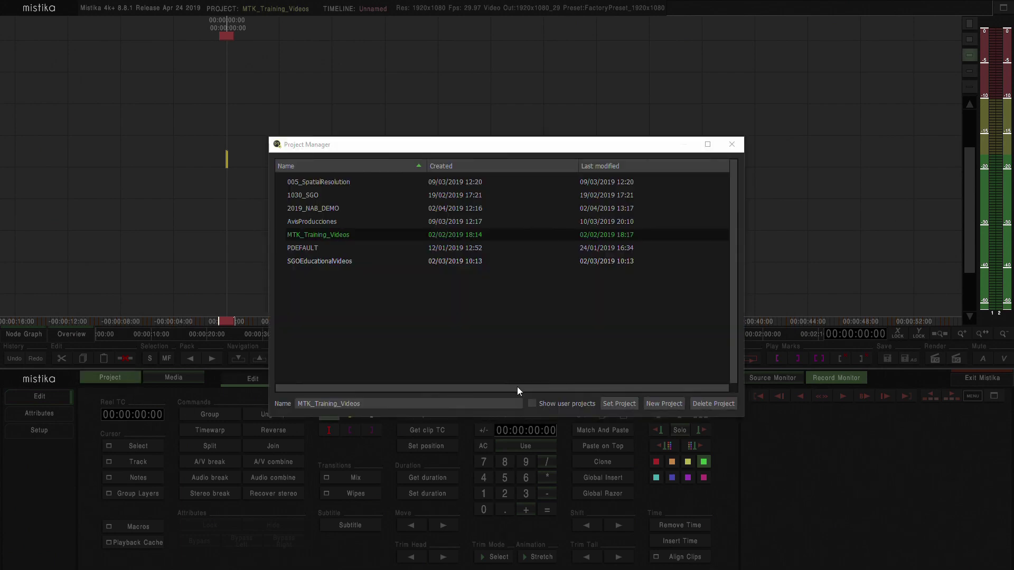
pyautogui.click(662, 405)
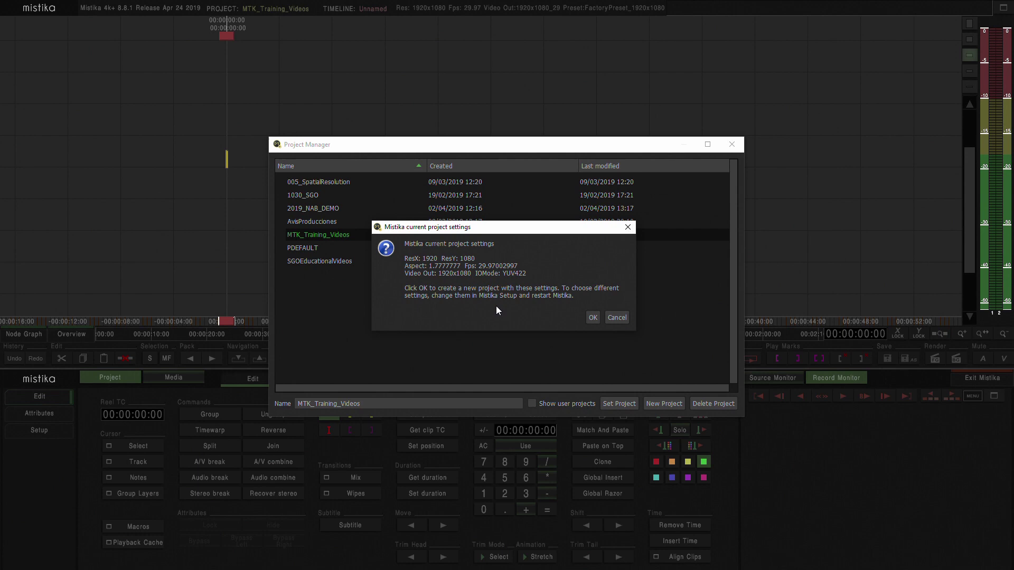
pyautogui.click(592, 319)
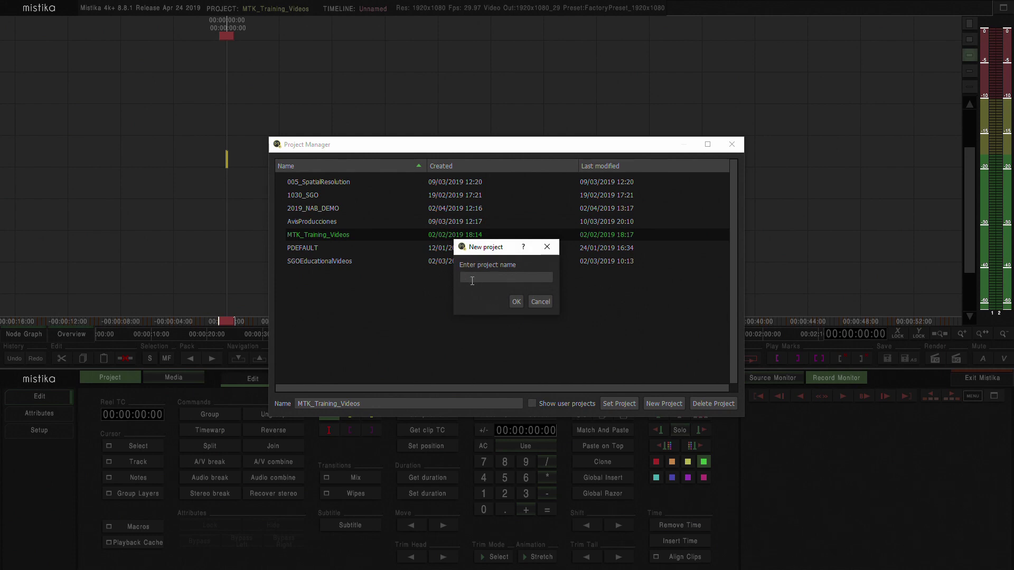
pyautogui.write('ConformTutorial')
# Confirm the ConformTutorial project and browse the media manager up to its seven project subfolders
pyautogui.click(517, 302)
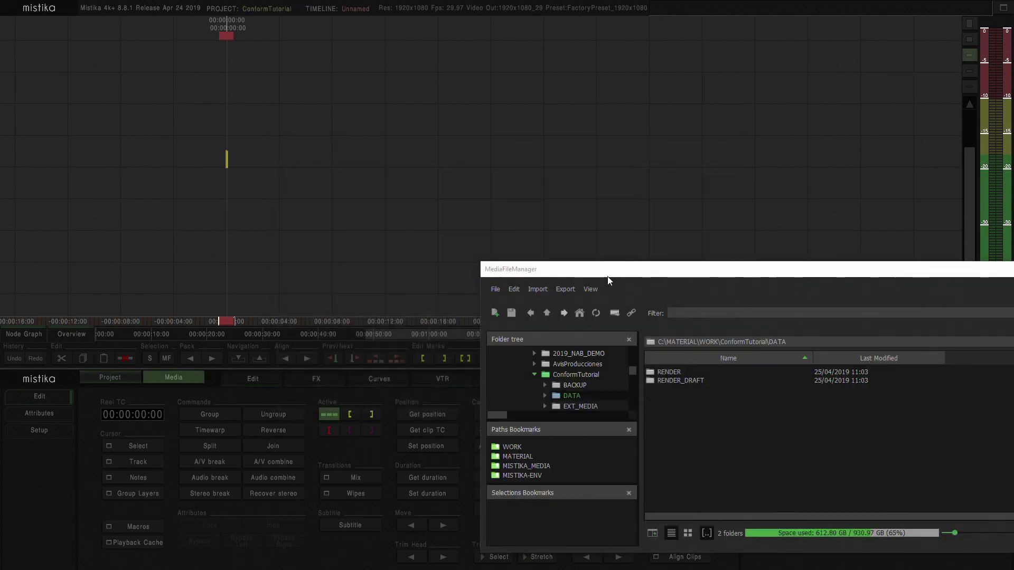
pyautogui.moveTo(593, 276); pyautogui.dragTo(254, 144)
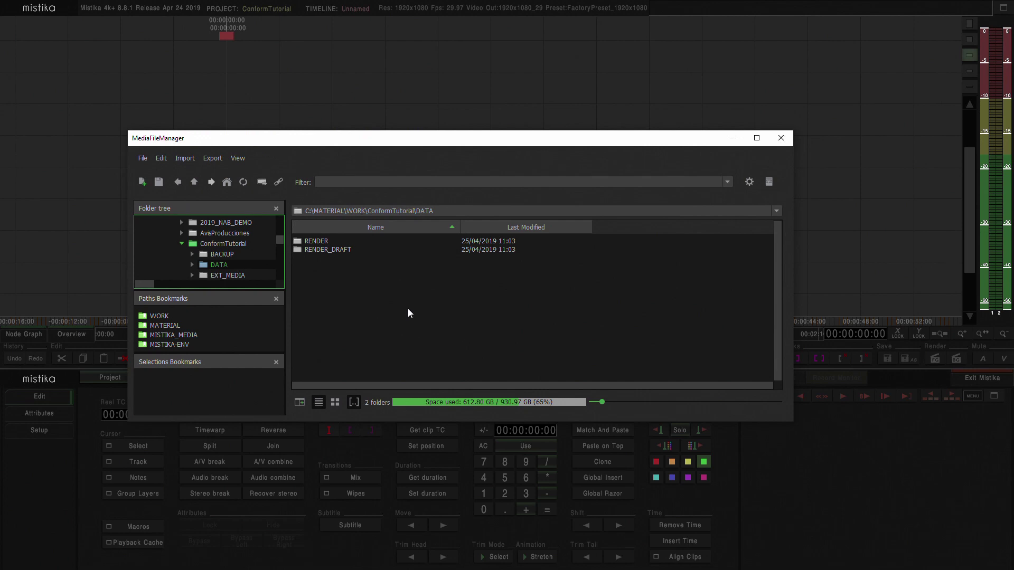
pyautogui.click(627, 379)
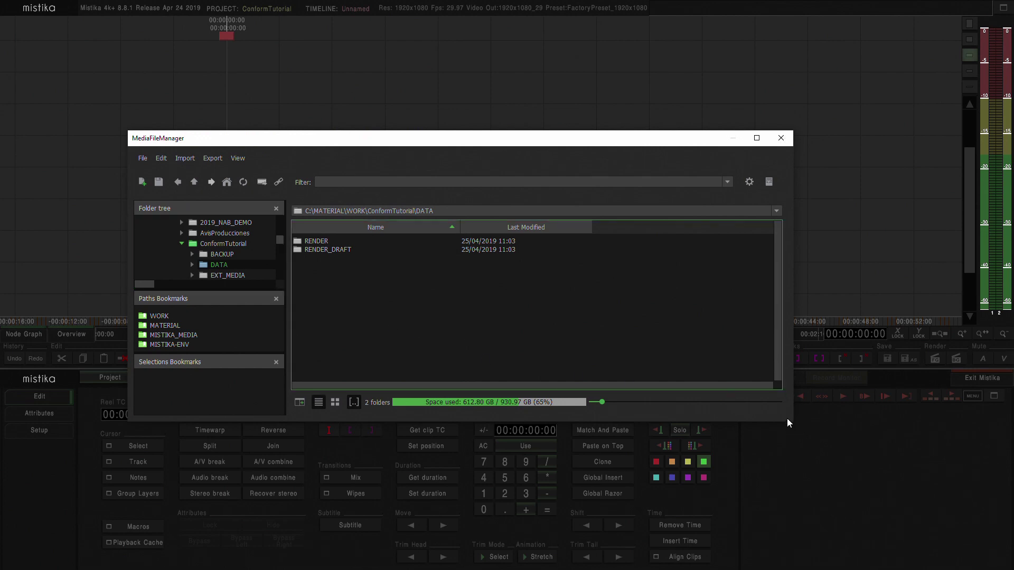
pyautogui.click(182, 181)
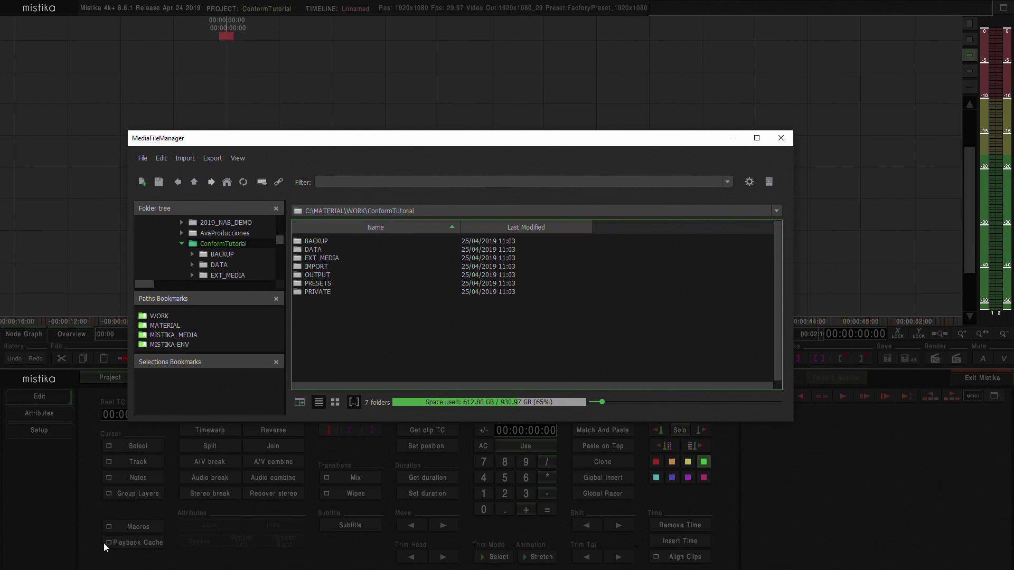
pyautogui.press('super')
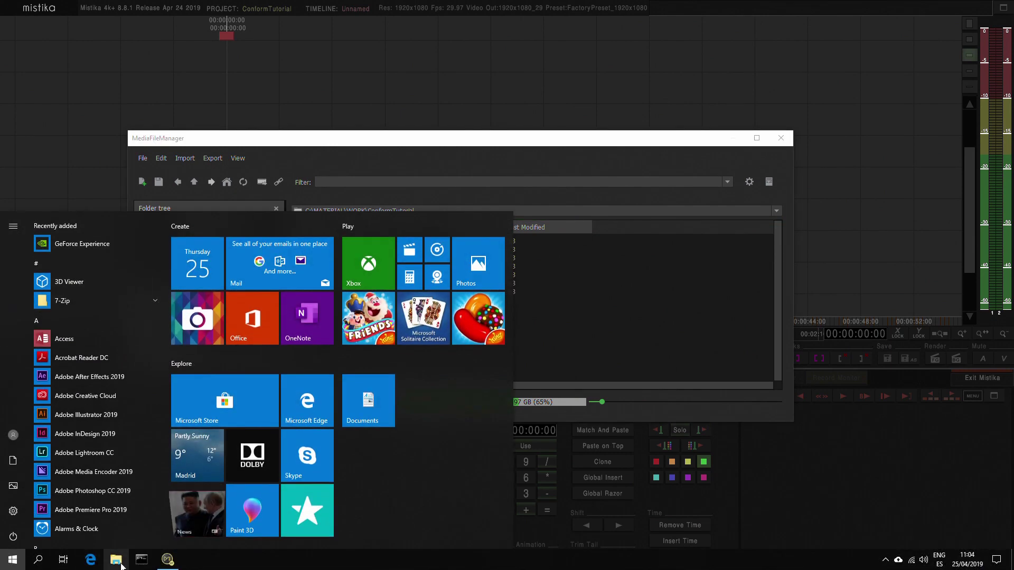
# Select the ConformTutorial folder on Local Disk (C:) in a new File Explorer window
pyautogui.click(117, 561)
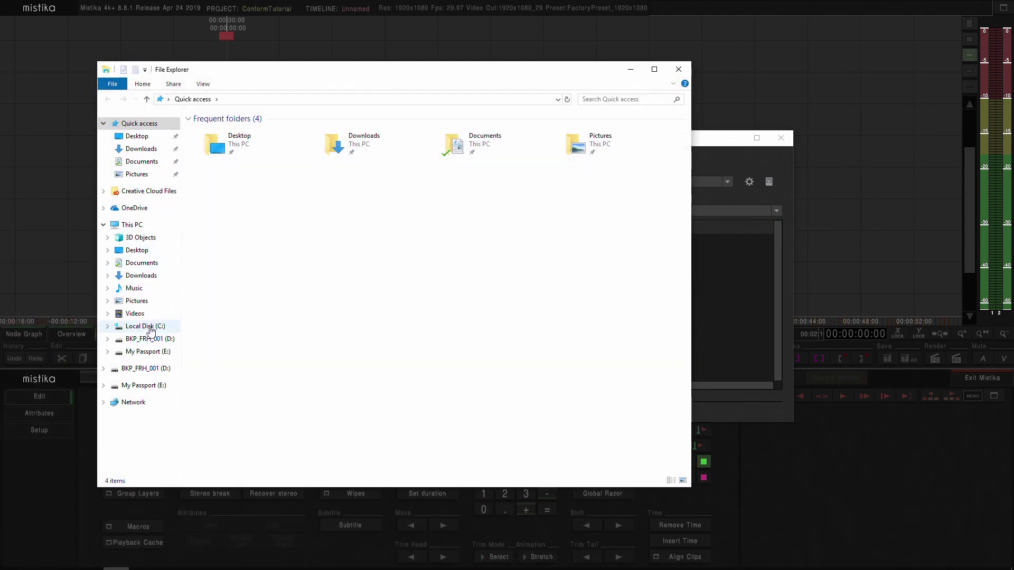
pyautogui.click(150, 327)
pyautogui.click(225, 132)
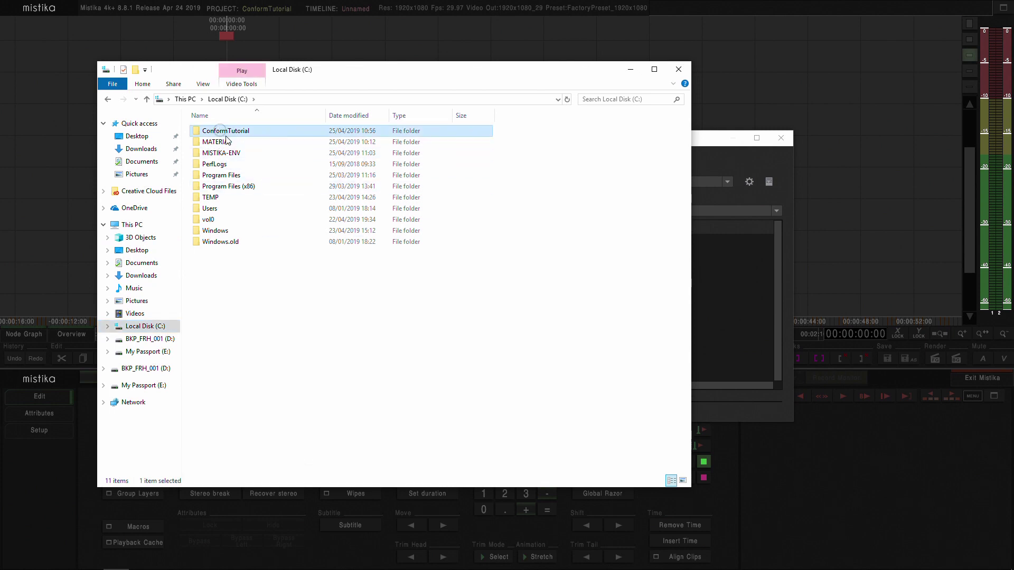
pyautogui.doubleClick(226, 132)
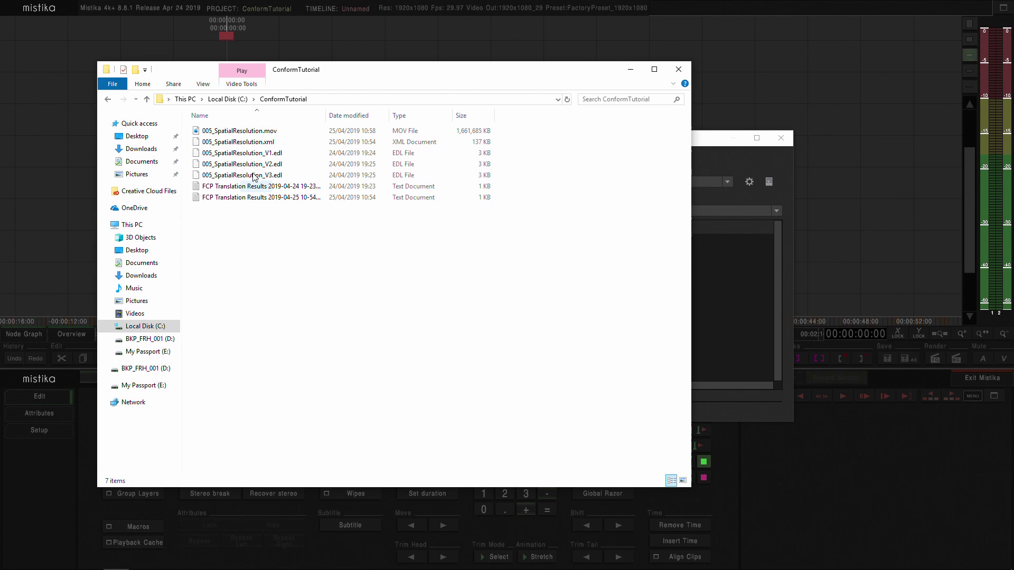
pyautogui.click(148, 99)
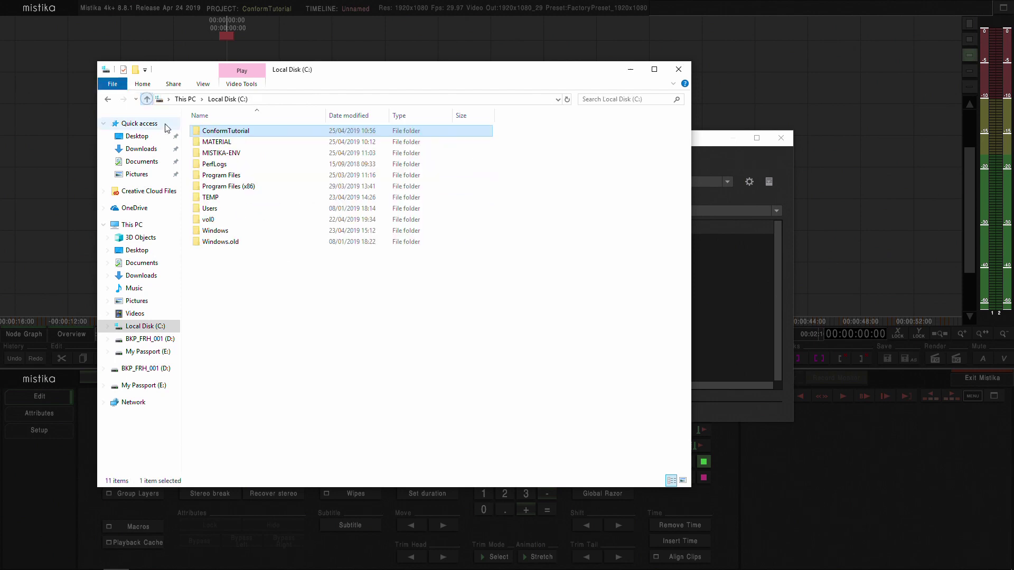
pyautogui.click(241, 135)
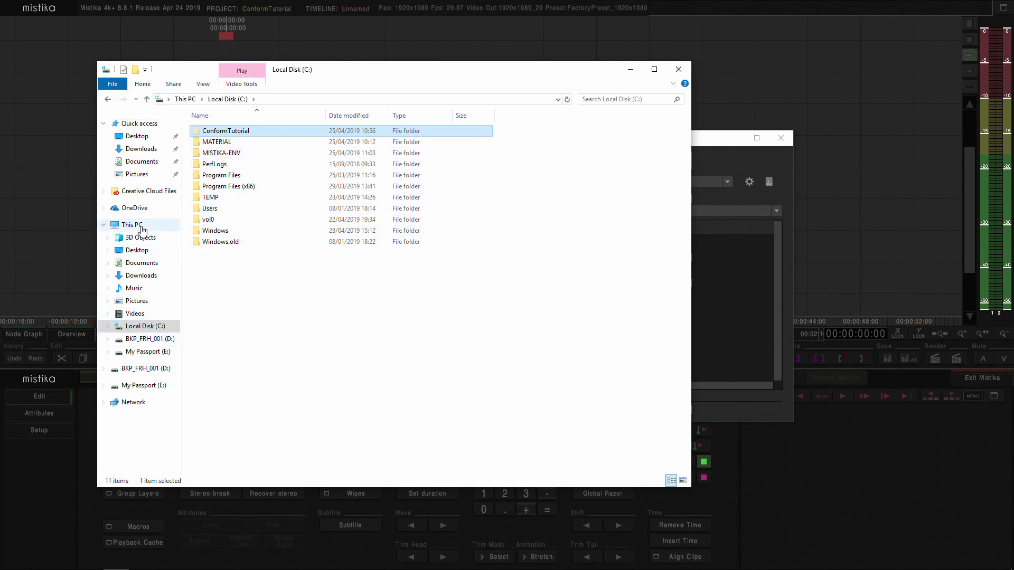
# Paste the ConformTutorial folder into C:\MATERIAL\WORK\ConformTutorial\IMPORT
pyautogui.doubleClick(223, 142)
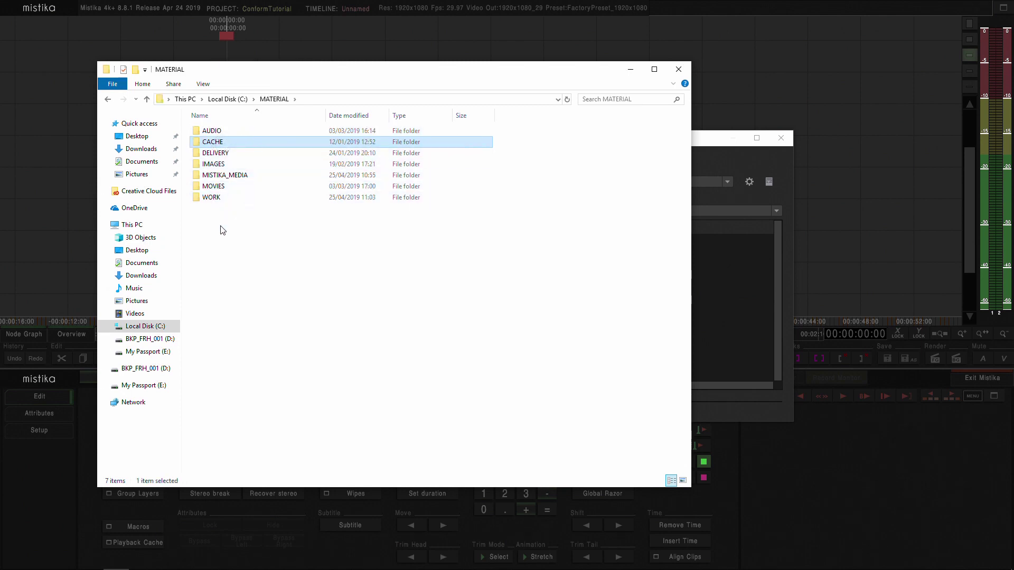
pyautogui.doubleClick(214, 198)
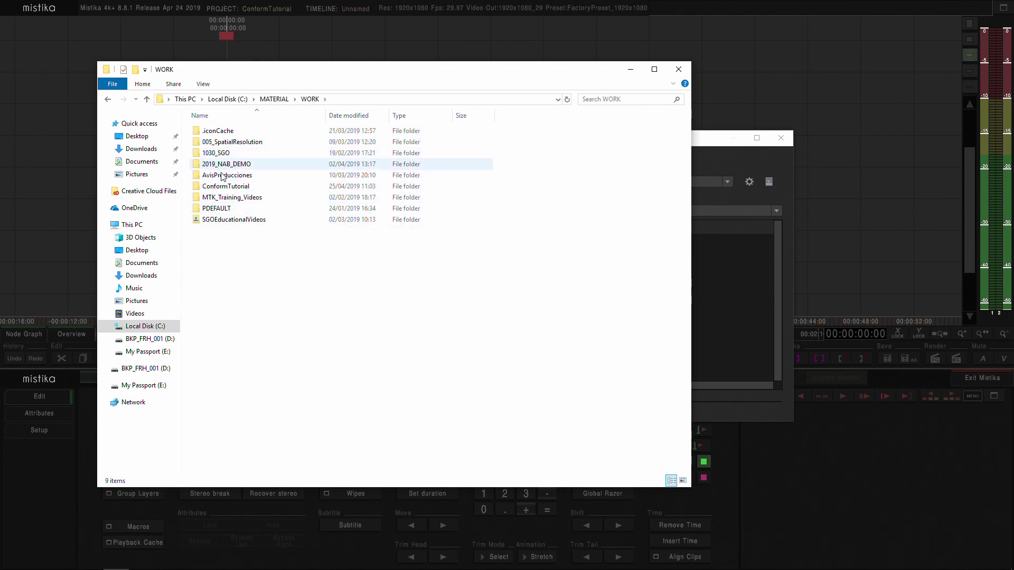
pyautogui.doubleClick(231, 188)
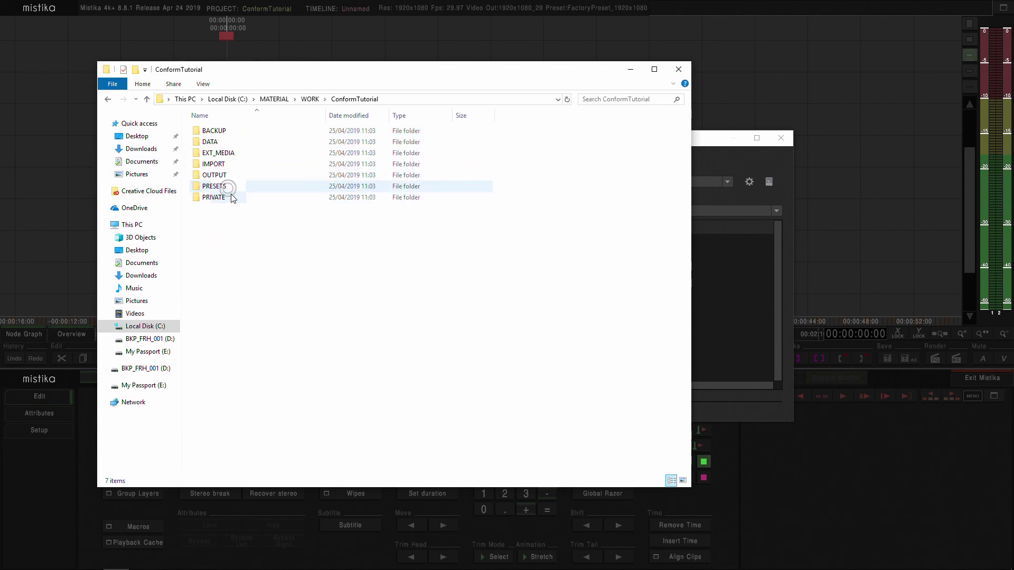
pyautogui.doubleClick(219, 163)
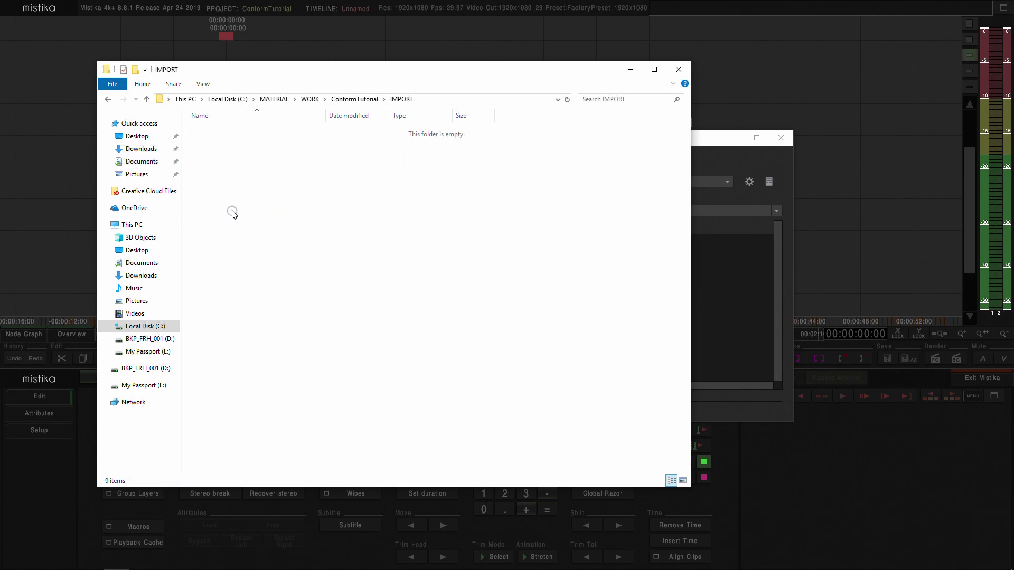
pyautogui.hotkey('ctrl', 'v')
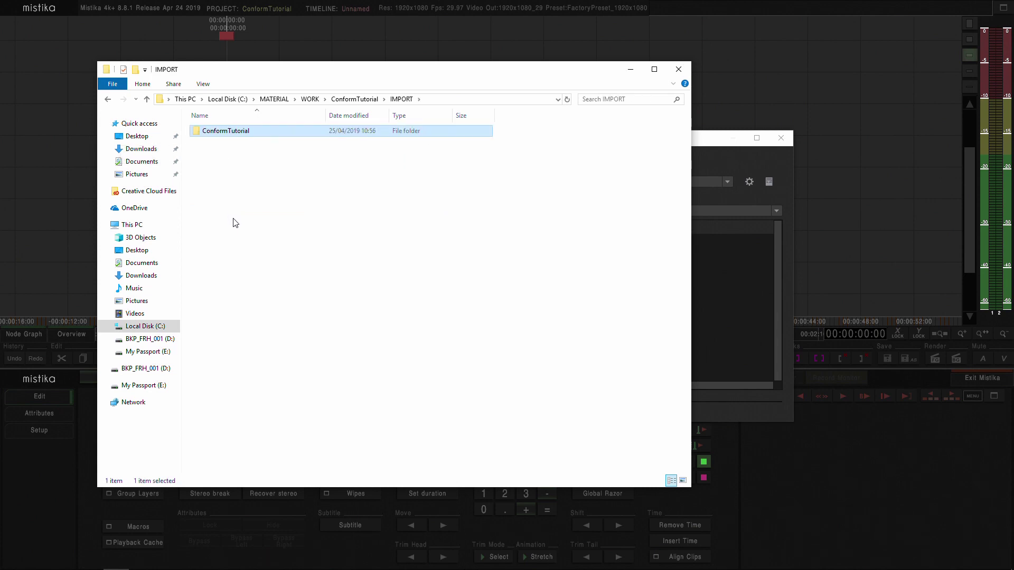
pyautogui.click(250, 197)
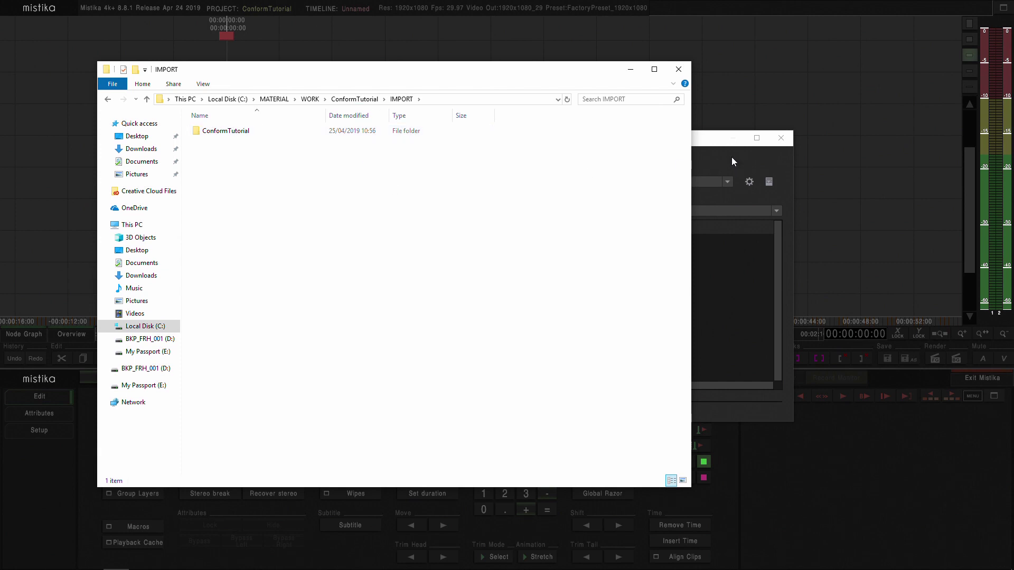
pyautogui.click(704, 143)
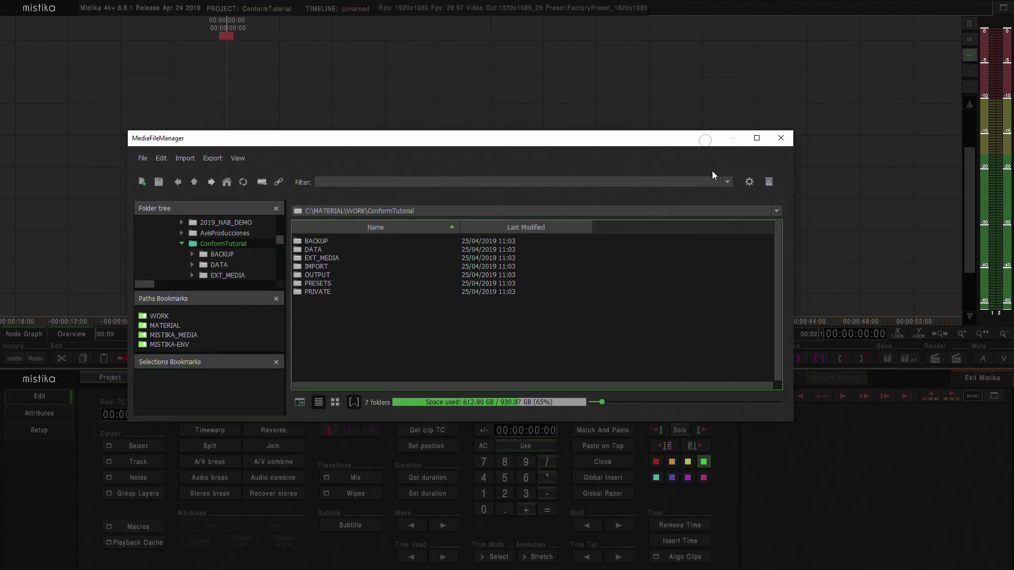
# Open IMPORT\ConformTutorial in the media manager, listing 005_SpatialResolution.mov, its .xml and the EDLs
pyautogui.doubleClick(311, 267)
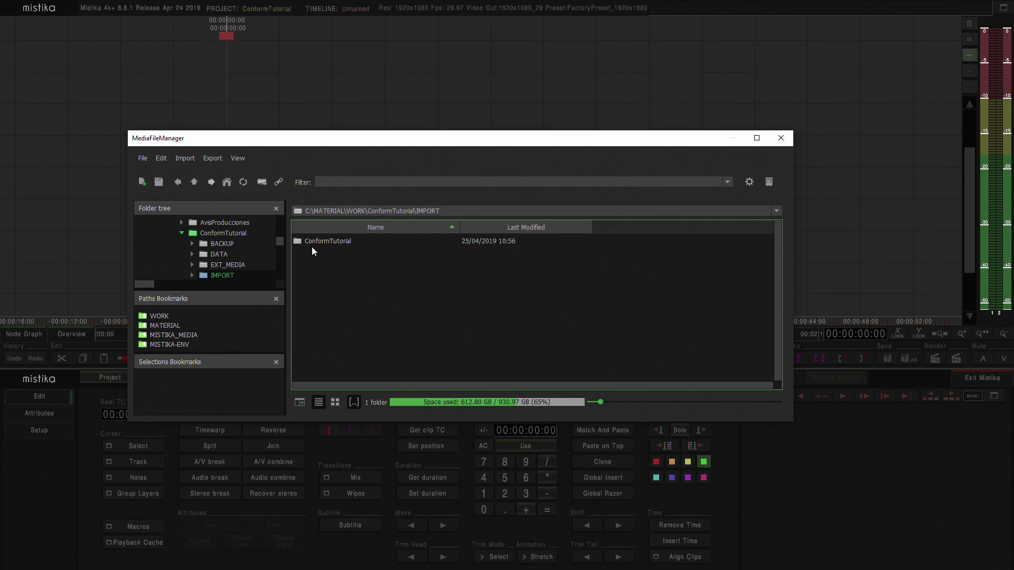
pyautogui.doubleClick(317, 244)
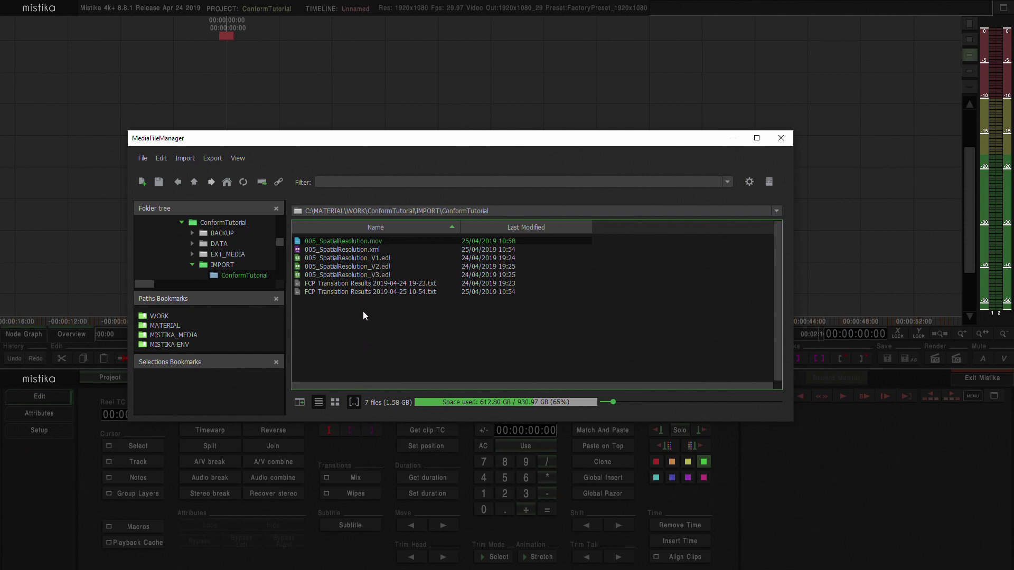
pyautogui.click(343, 325)
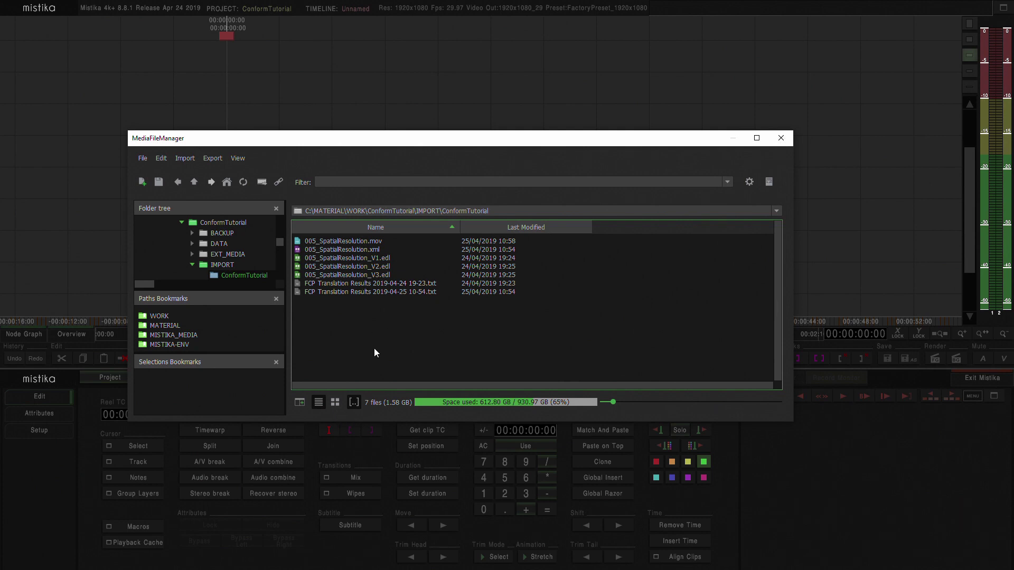
# Jump to the project's DATA folder and reposition and widen the media file manager
pyautogui.click(227, 183)
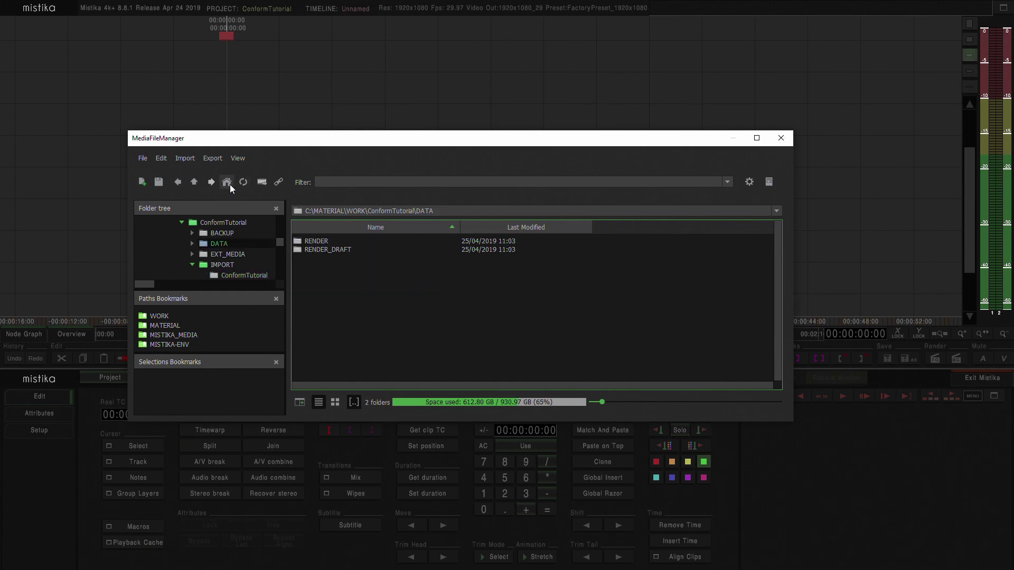
pyautogui.moveTo(415, 131); pyautogui.dragTo(366, 110)
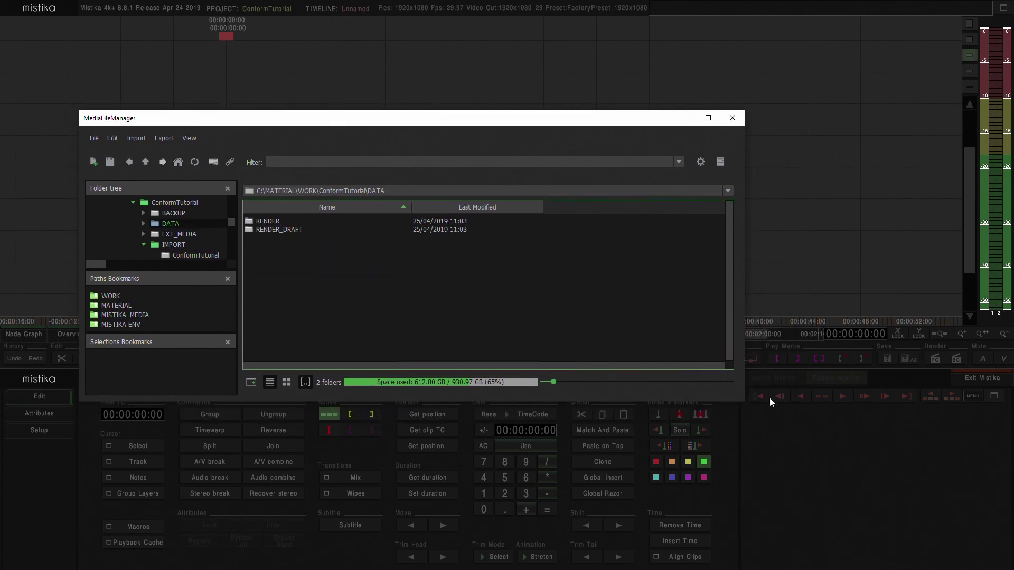
pyautogui.moveTo(744, 400); pyautogui.dragTo(851, 402)
pyautogui.moveTo(326, 116); pyautogui.dragTo(292, 84)
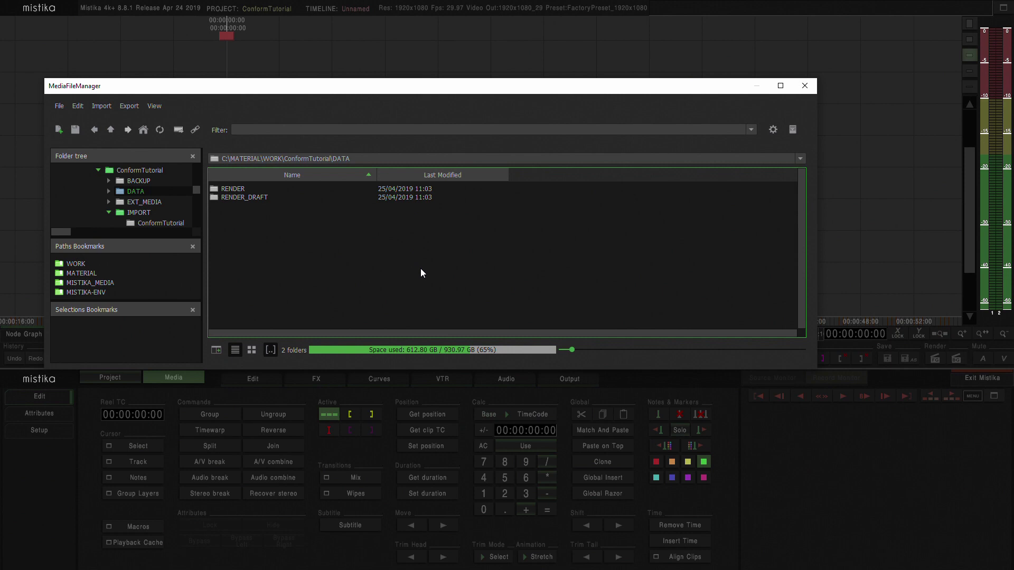
# Split the file browser into two lists and browse the second one to D:\MEDIA
pyautogui.click(217, 350)
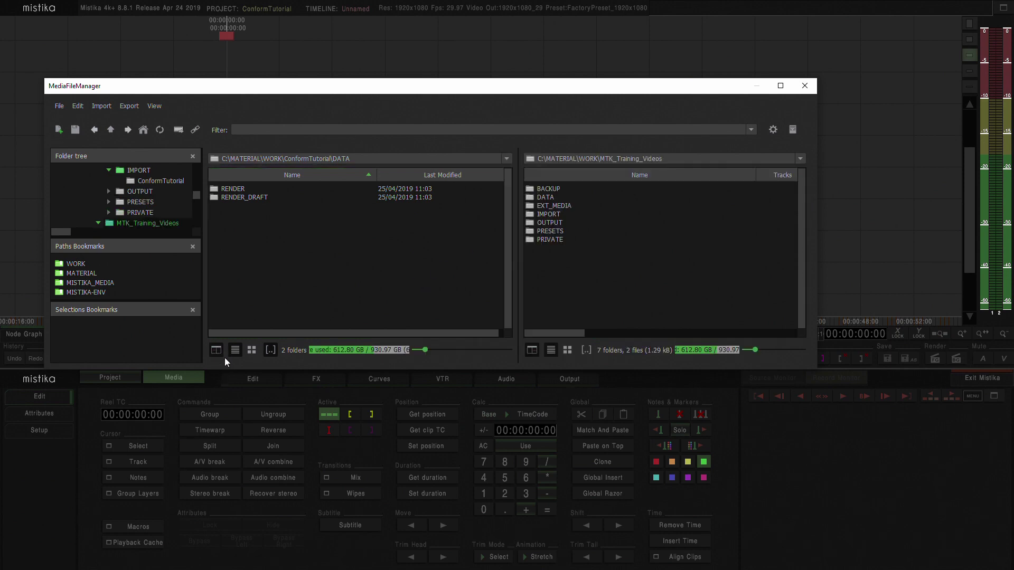
pyautogui.click(577, 287)
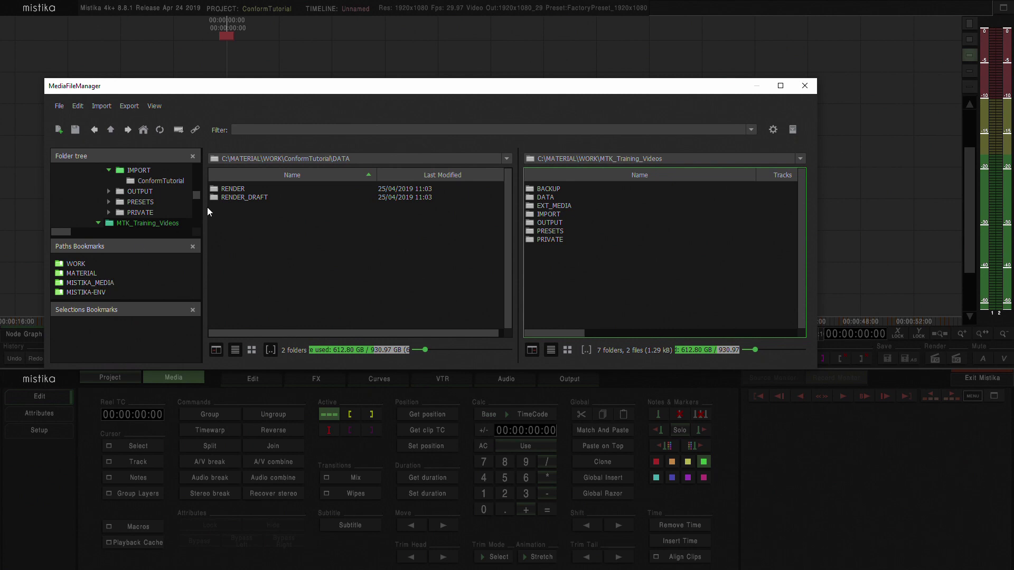
pyautogui.moveTo(198, 197); pyautogui.dragTo(198, 165)
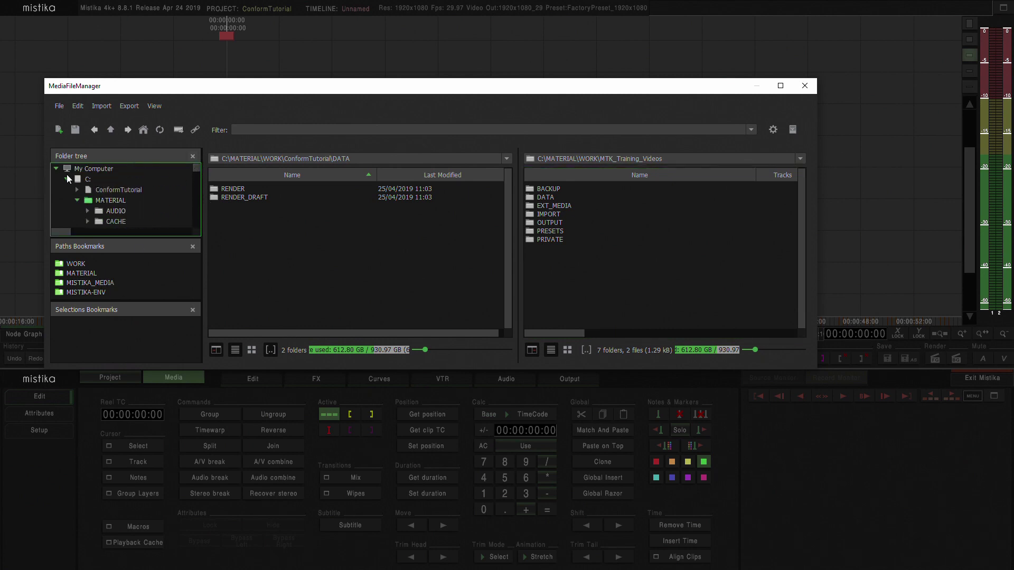
pyautogui.click(78, 200)
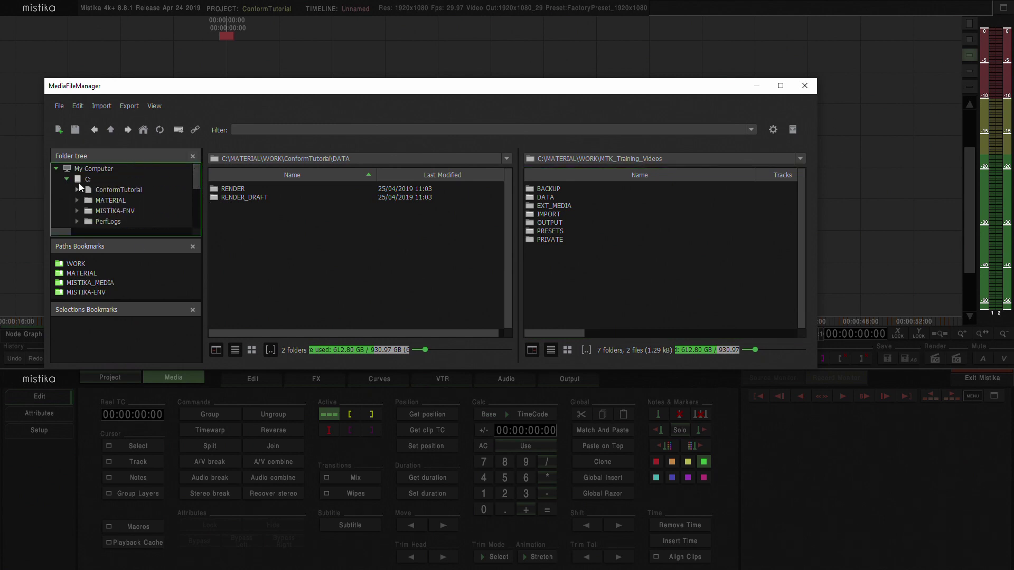
pyautogui.click(88, 171)
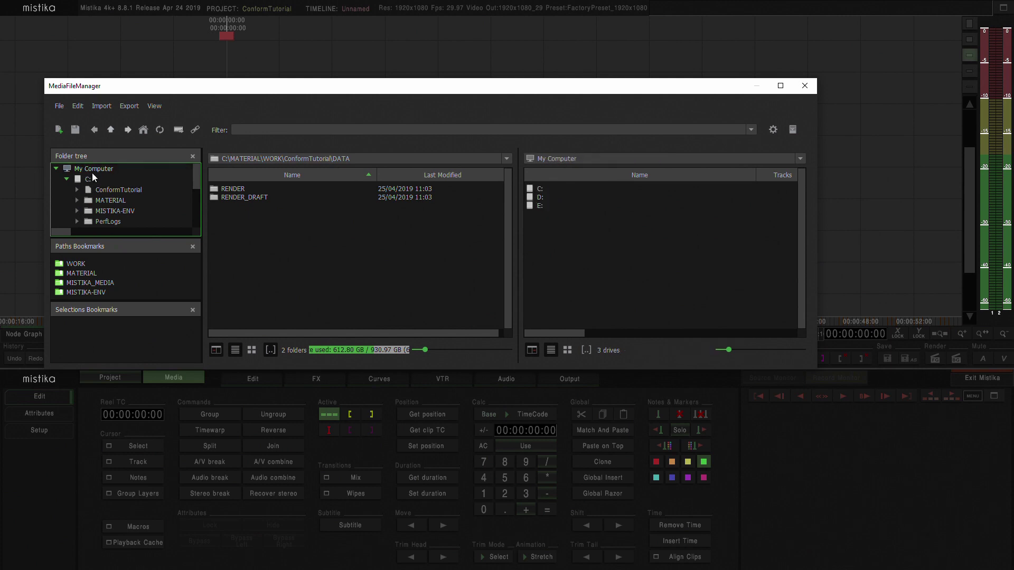
pyautogui.doubleClick(535, 198)
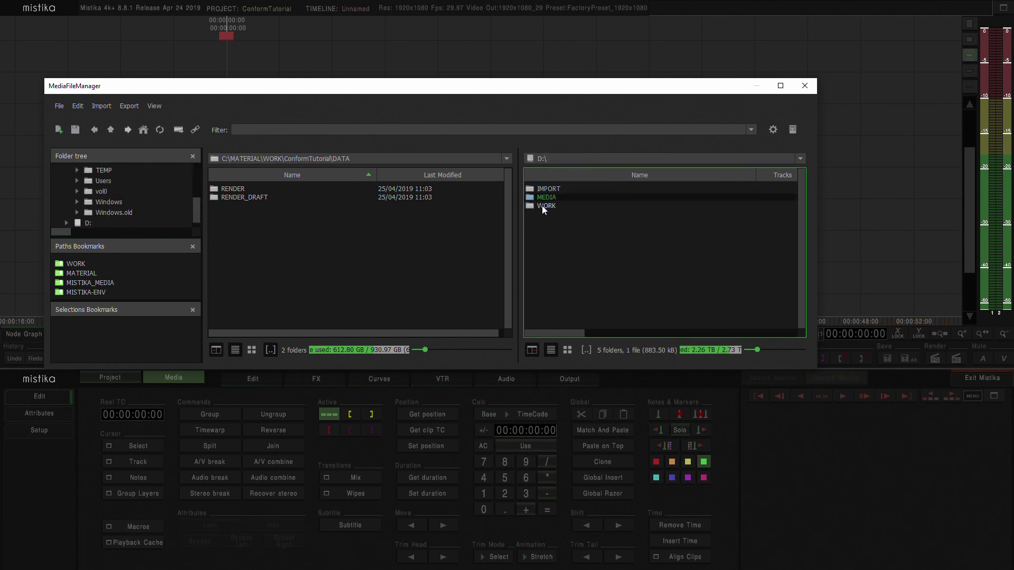
pyautogui.doubleClick(549, 198)
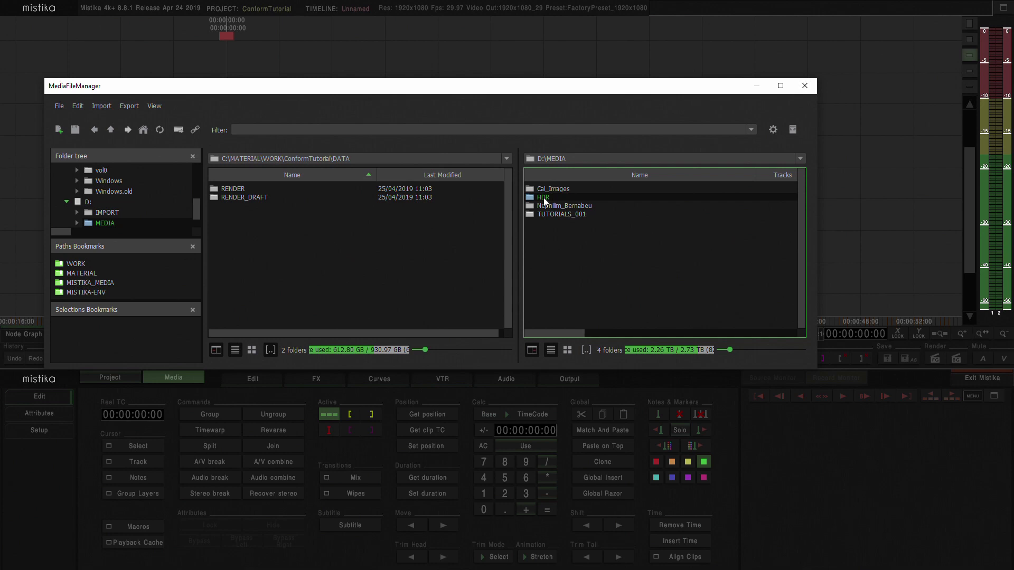
pyautogui.doubleClick(544, 198)
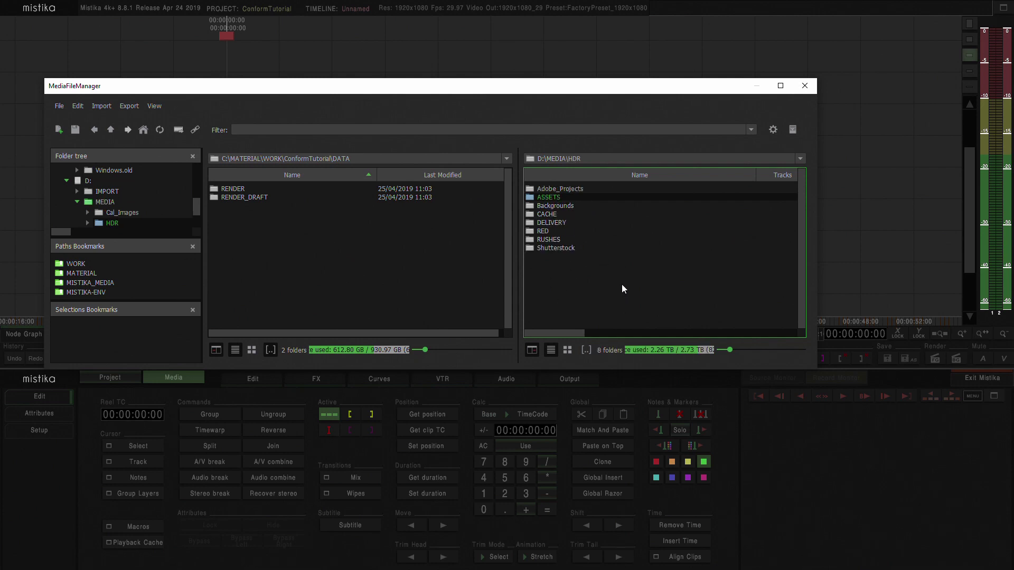
pyautogui.click(110, 130)
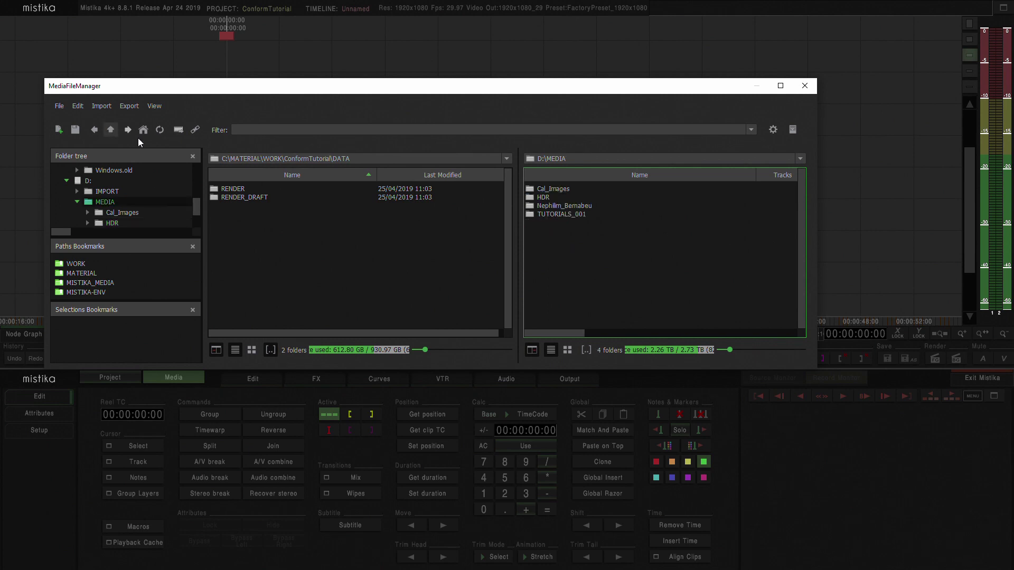
# Choose Import All Media for the HDR folder, replicating its folder tree into DATA/HDR
pyautogui.rightClick(544, 197)
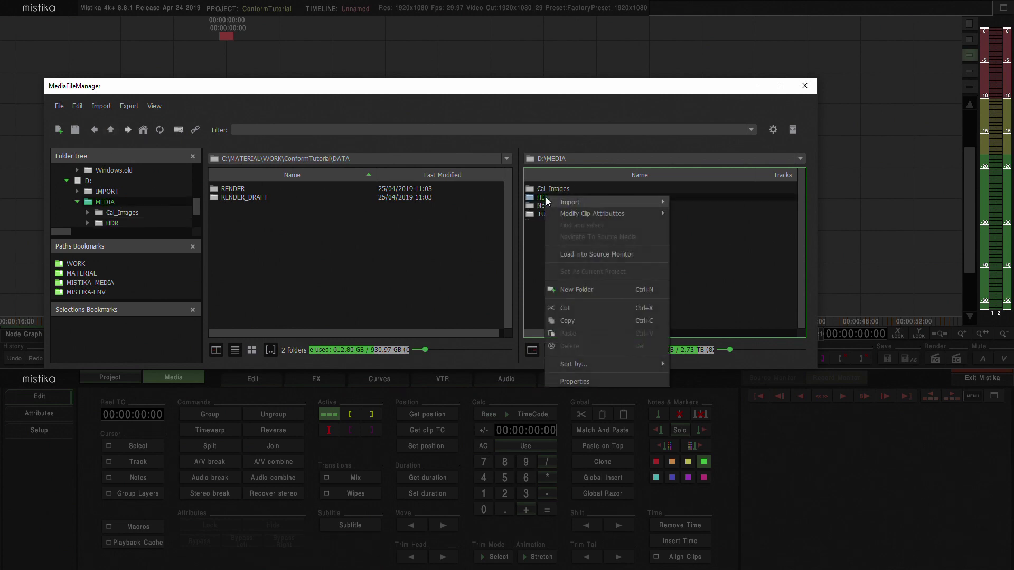
pyautogui.moveTo(551, 201)
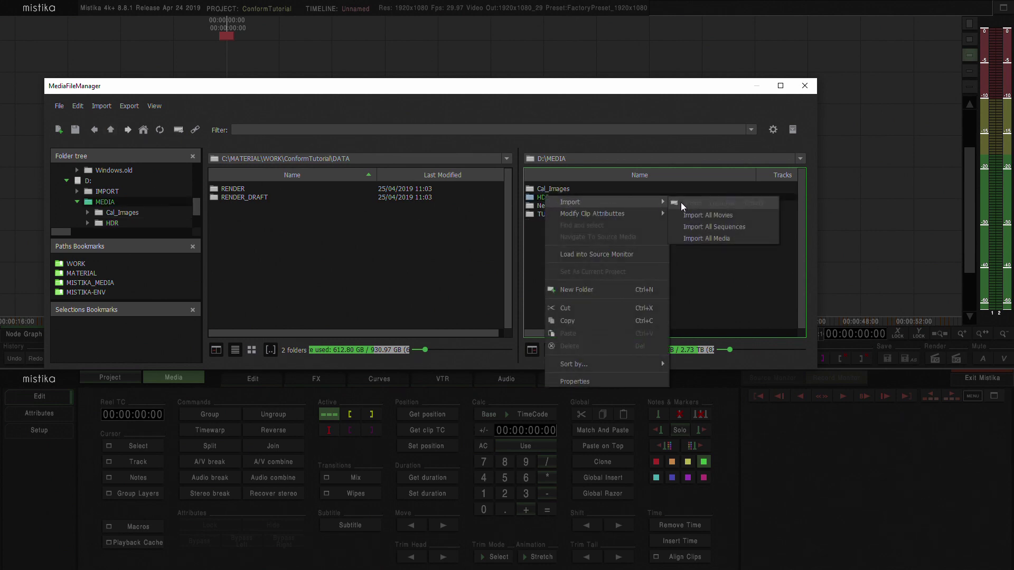
pyautogui.click(733, 238)
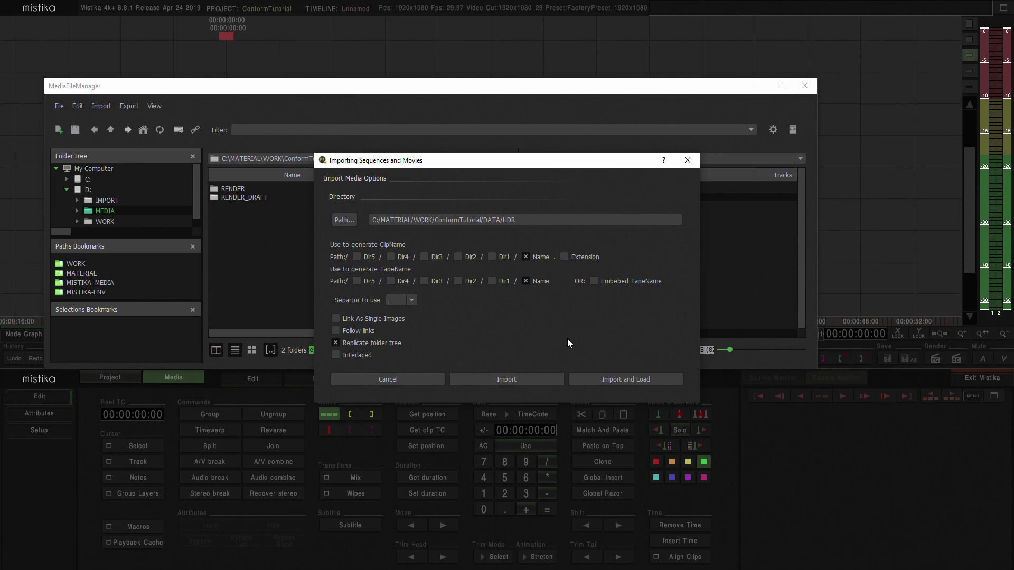
# Run the HDR import into DATA, return to a single list and open the imported HDR folder
pyautogui.click(503, 380)
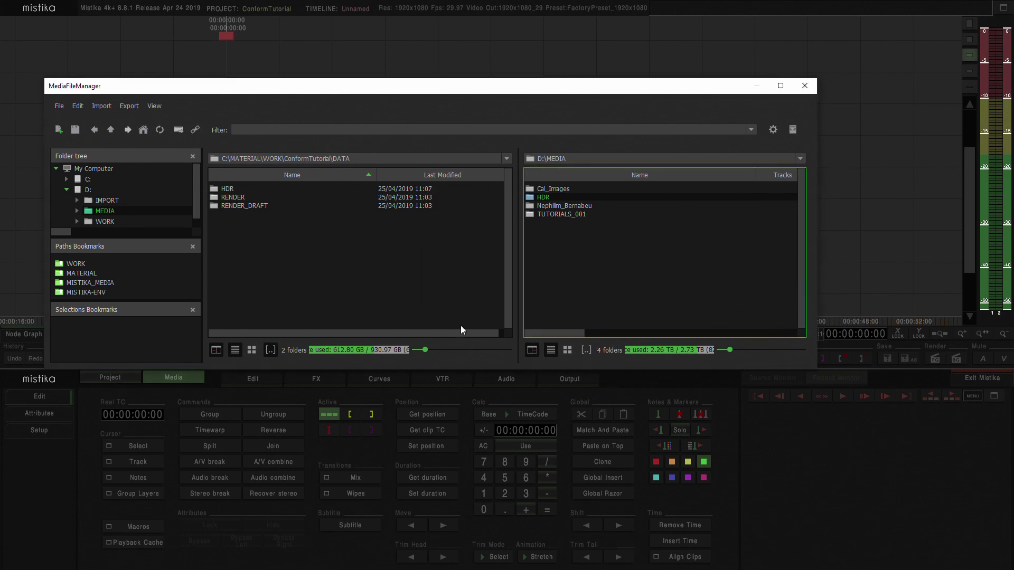
pyautogui.click(267, 257)
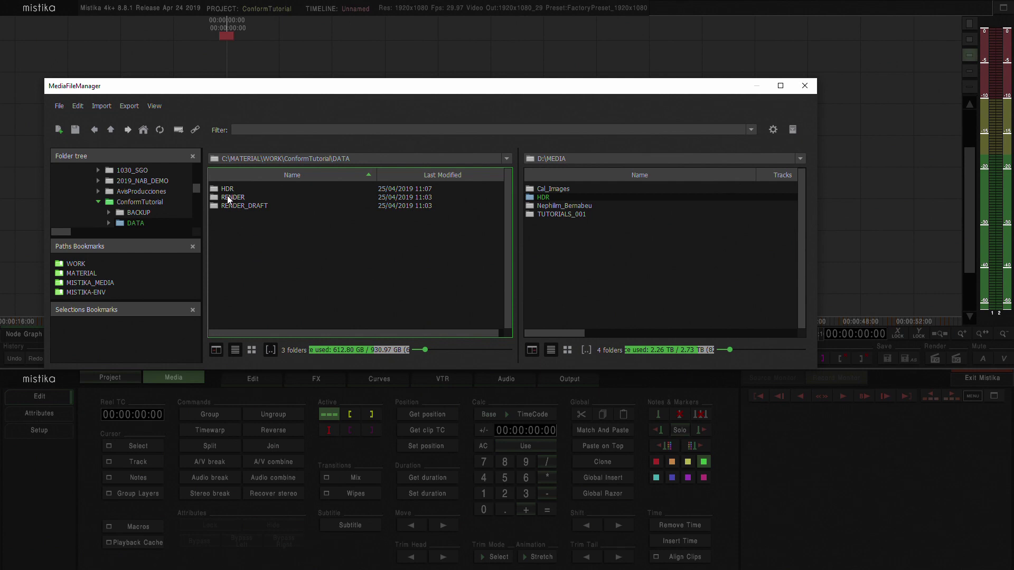
pyautogui.click(533, 351)
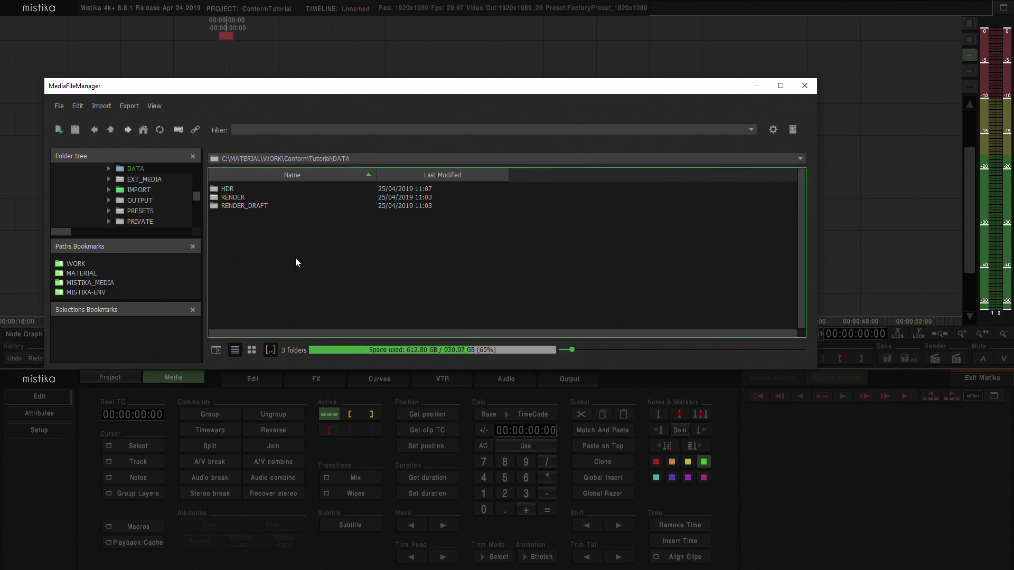
pyautogui.doubleClick(228, 189)
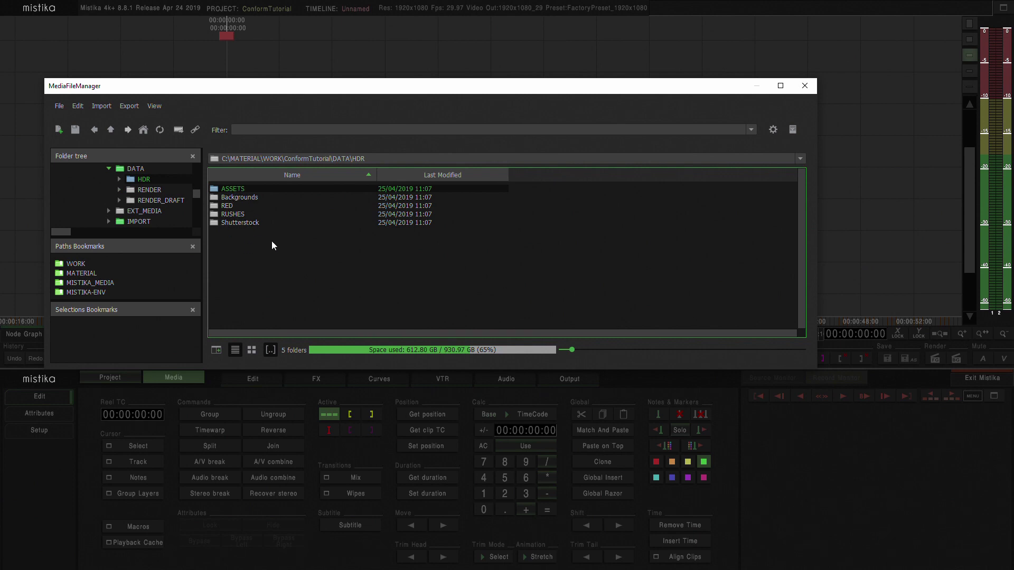
# Browse the ASSETS, RUSHES\GH4 and Shutterstock subfolders, ending back at the HDR folder
pyautogui.doubleClick(236, 189)
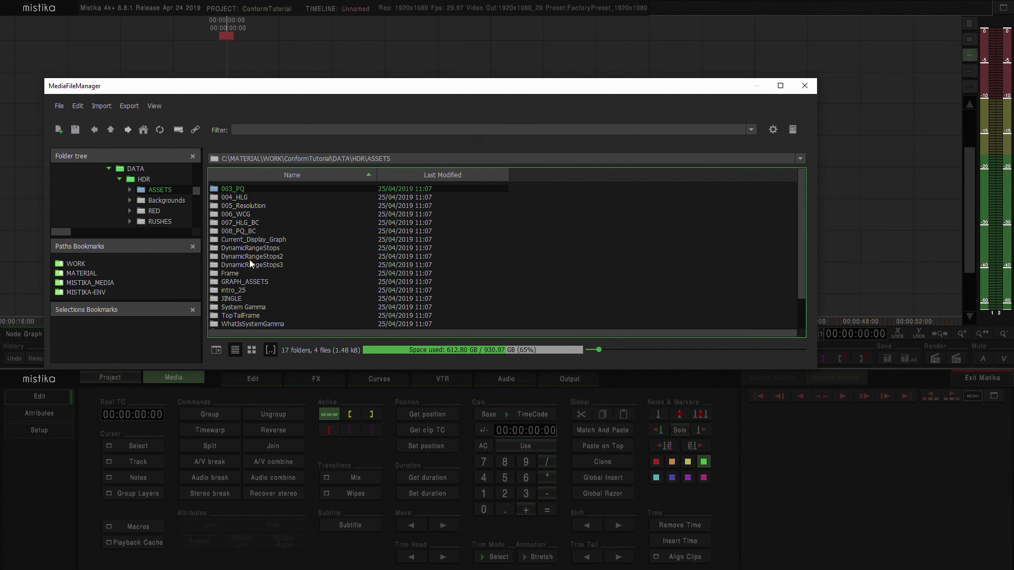
pyautogui.click(111, 130)
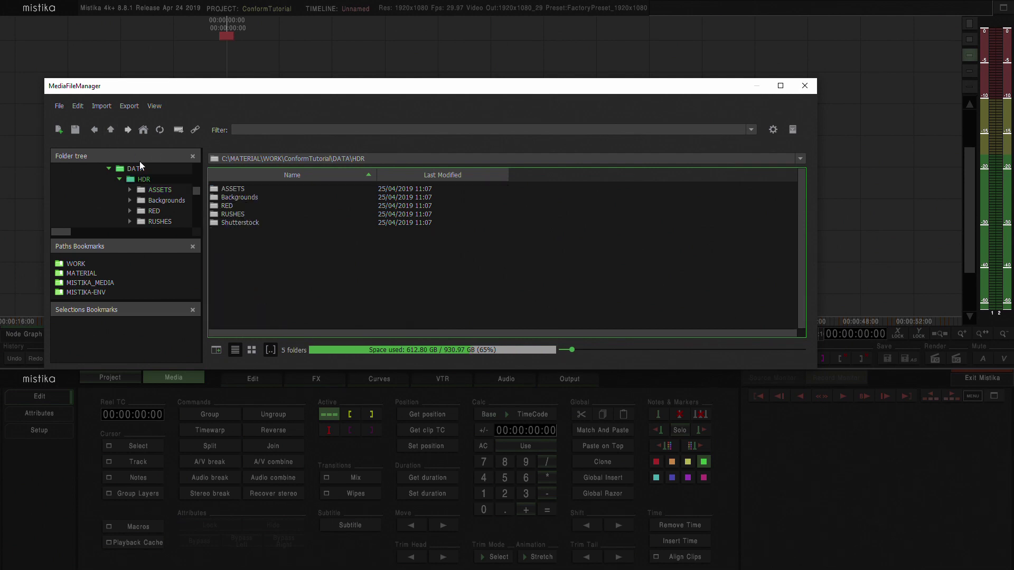
pyautogui.doubleClick(236, 214)
pyautogui.doubleClick(228, 198)
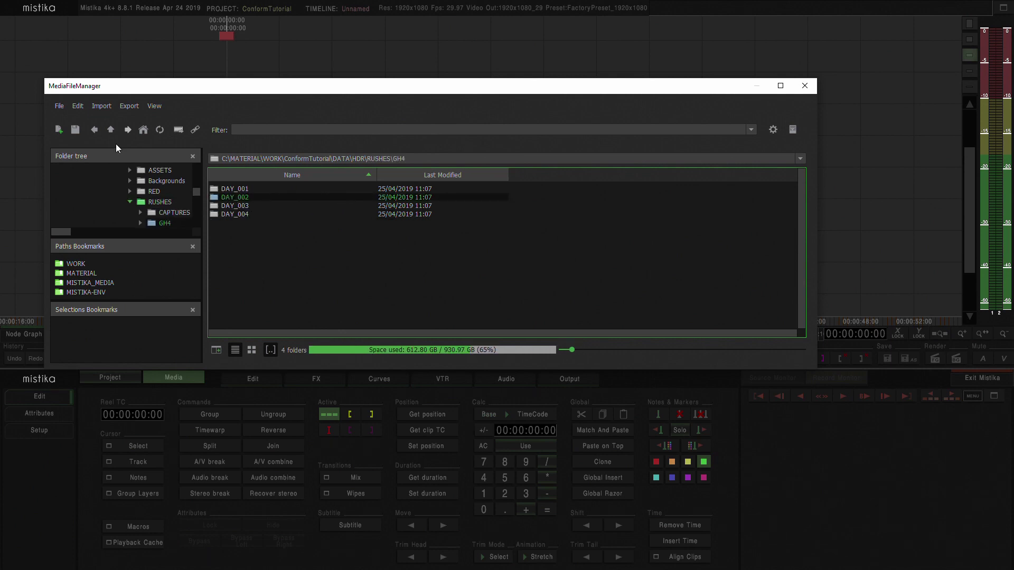
pyautogui.click(111, 131)
pyautogui.click(111, 131)
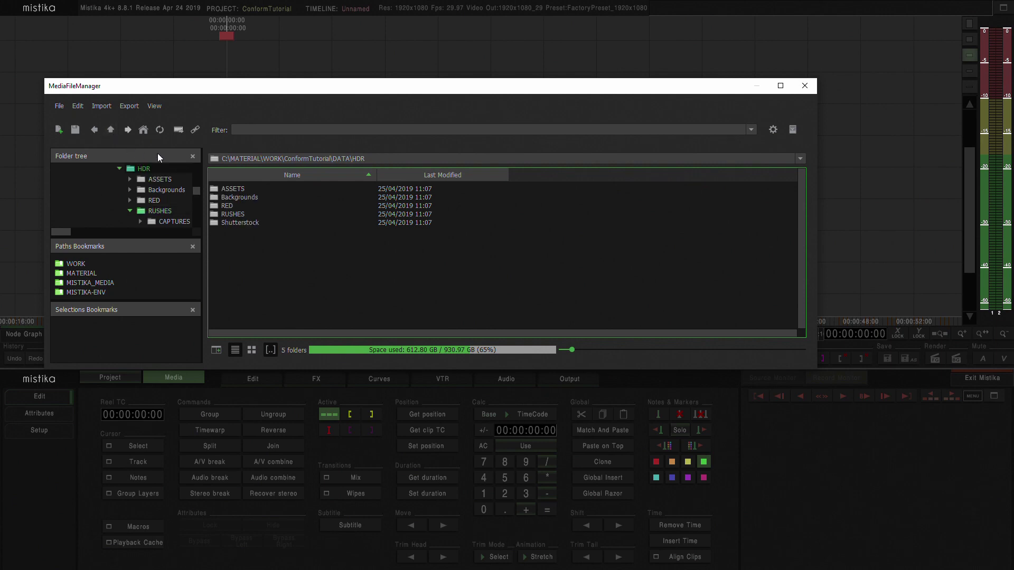
pyautogui.doubleClick(242, 222)
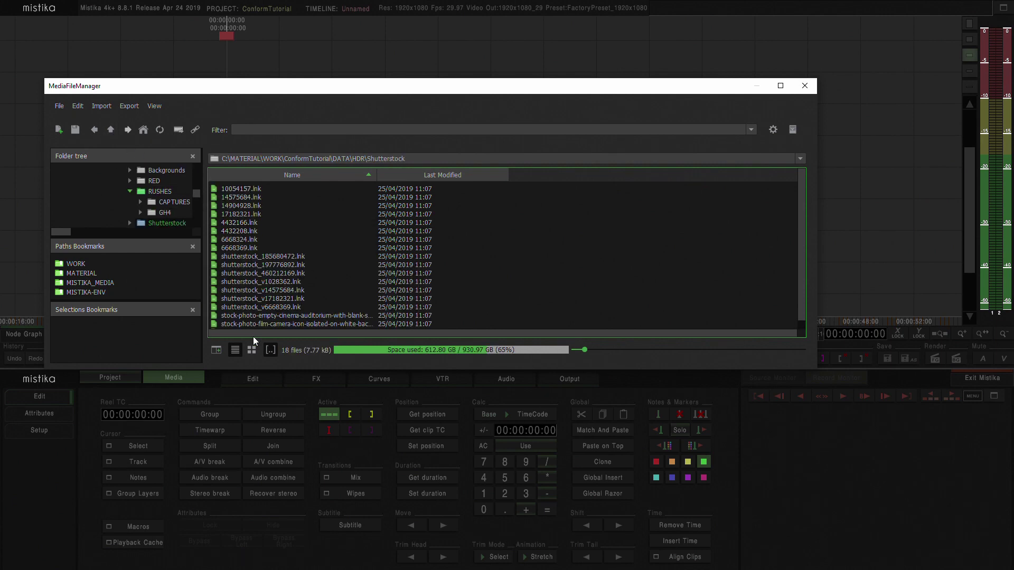
pyautogui.click(110, 131)
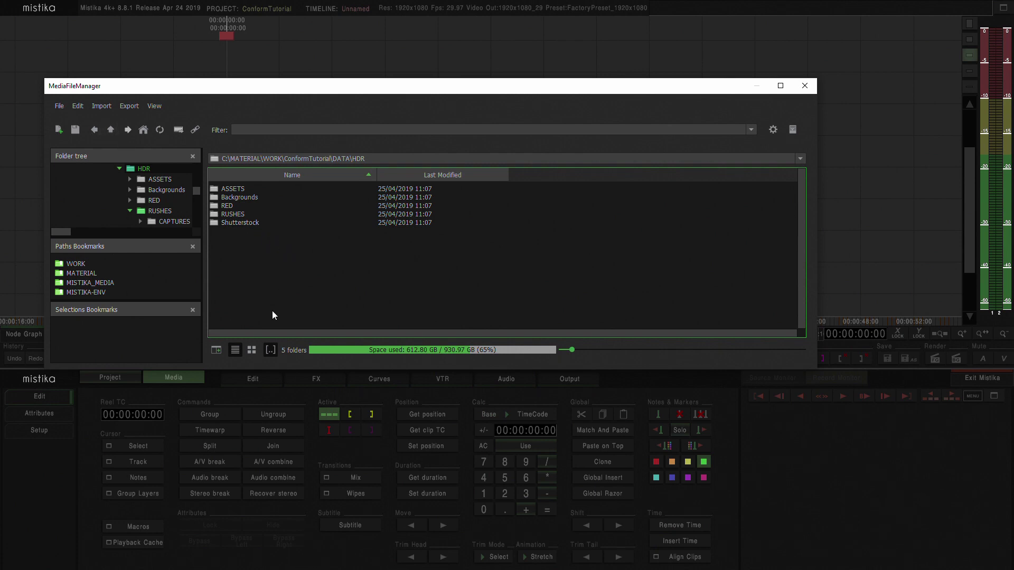
# Open a second file pane and browse to the IMPORT\ConformTutorial folder
pyautogui.click(216, 350)
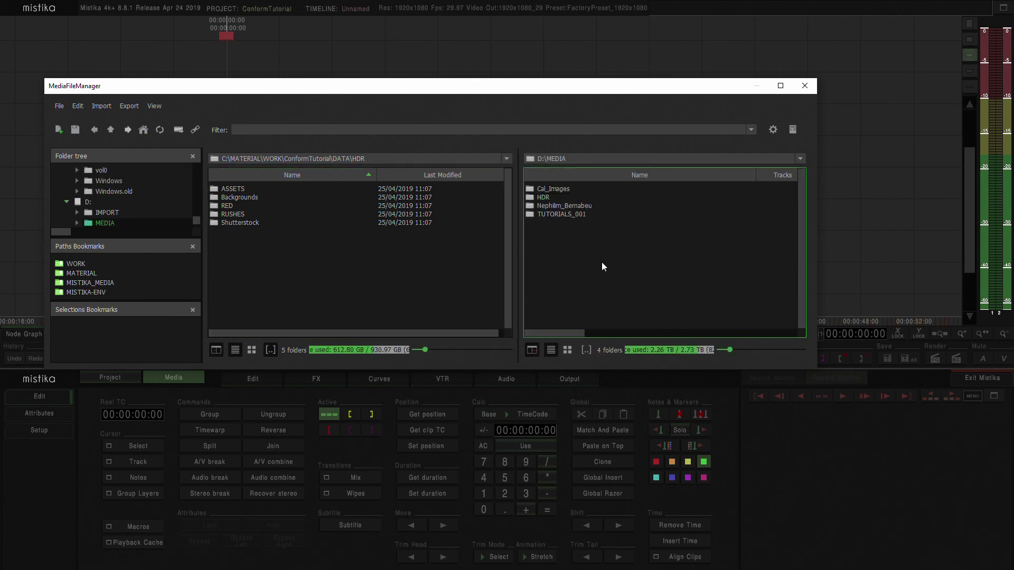
pyautogui.click(142, 132)
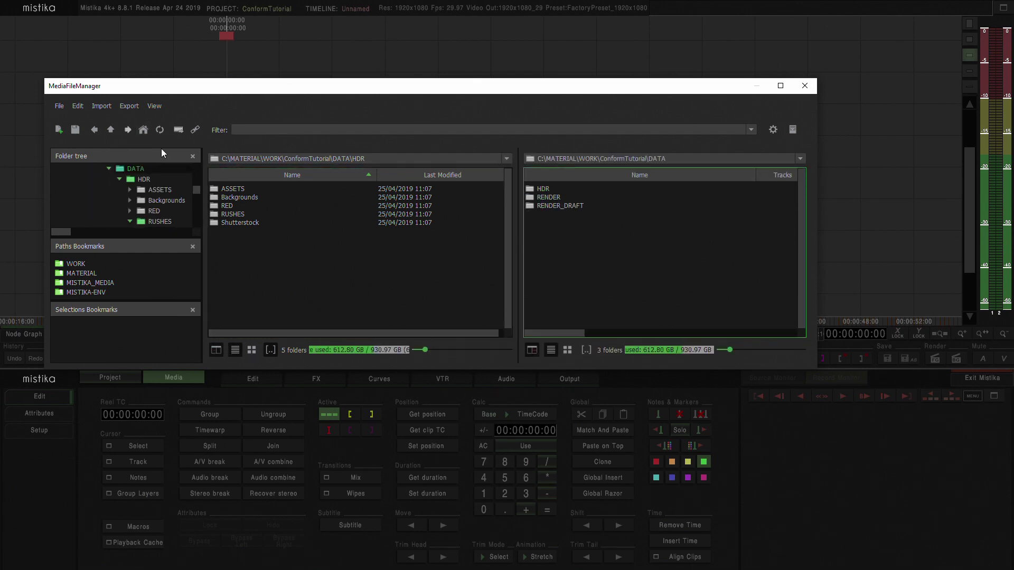
pyautogui.click(111, 130)
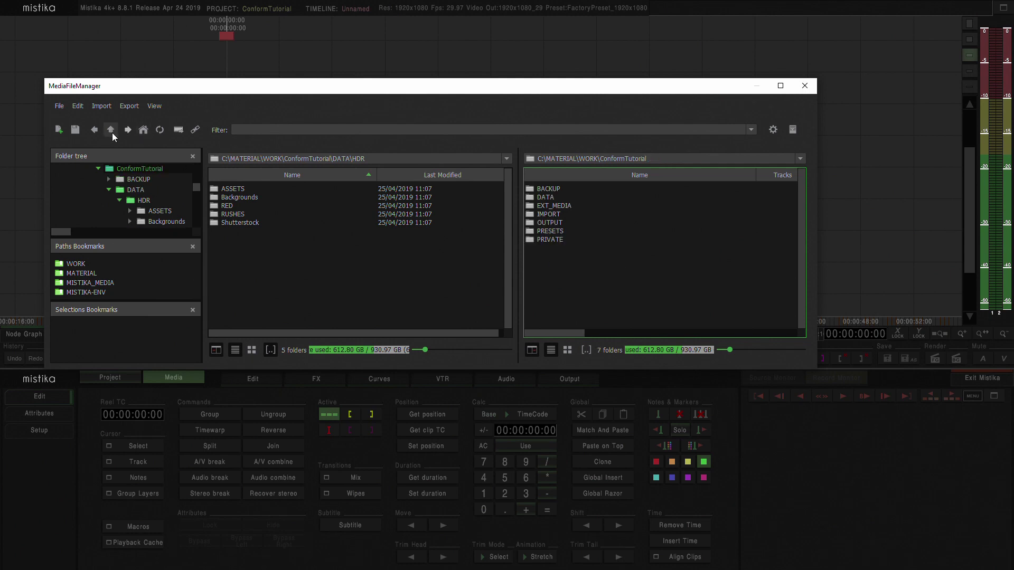
pyautogui.doubleClick(547, 213)
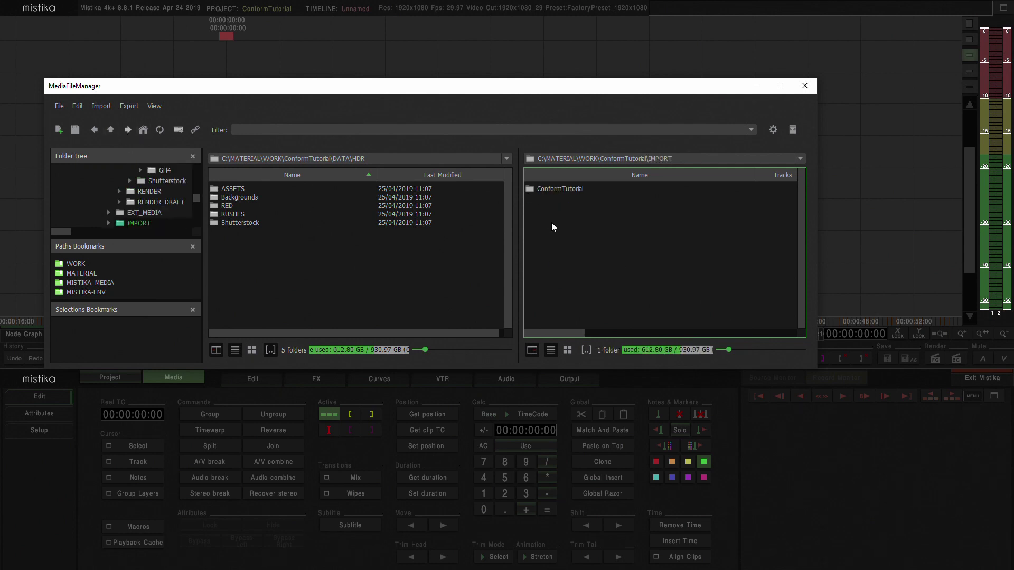
pyautogui.doubleClick(557, 190)
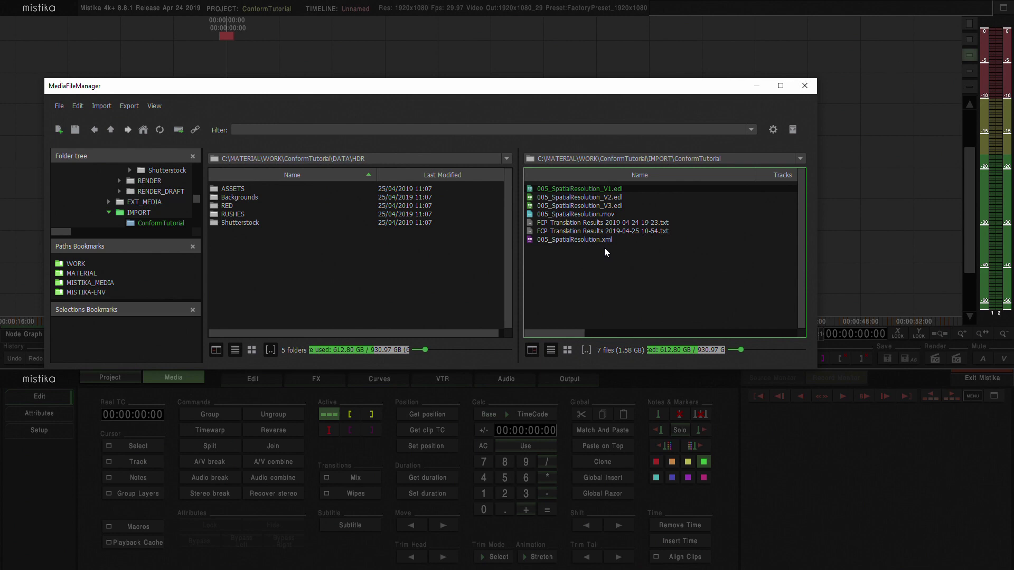
# Conform 005_SpatialResolution.xml starting at 00:00:00:00 with XML effects flattened
pyautogui.click(556, 240)
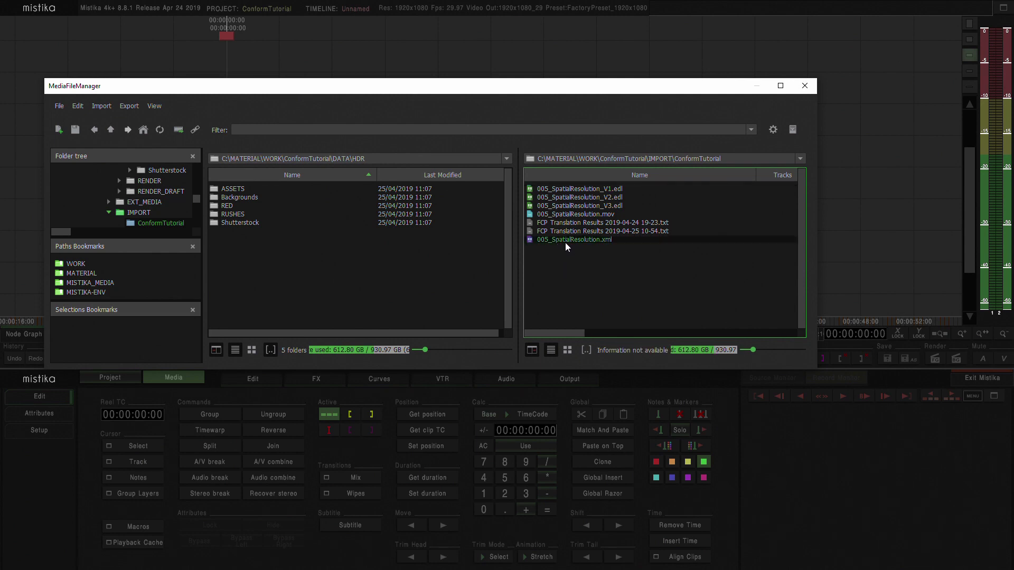
pyautogui.doubleClick(564, 240)
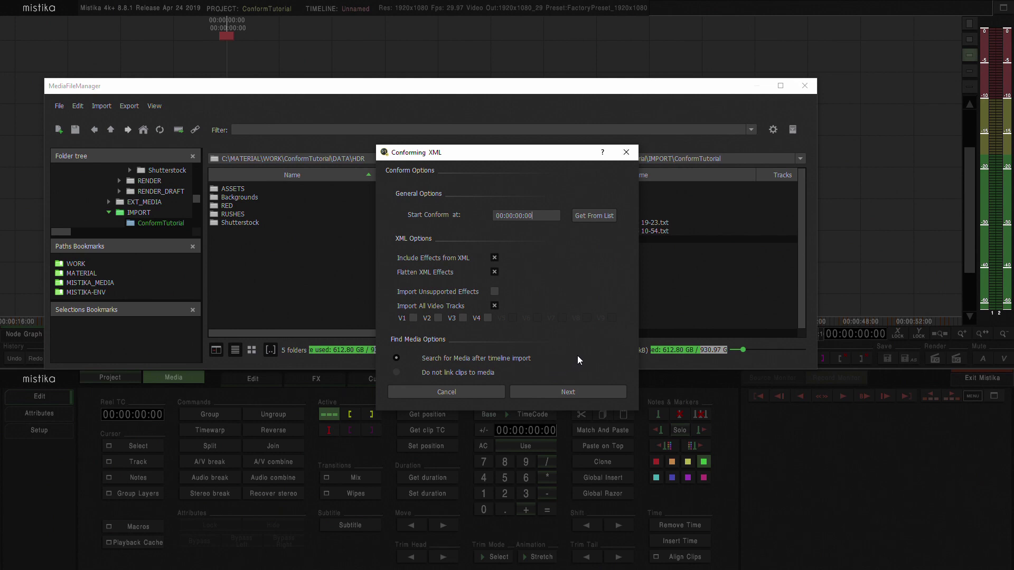
pyautogui.click(556, 392)
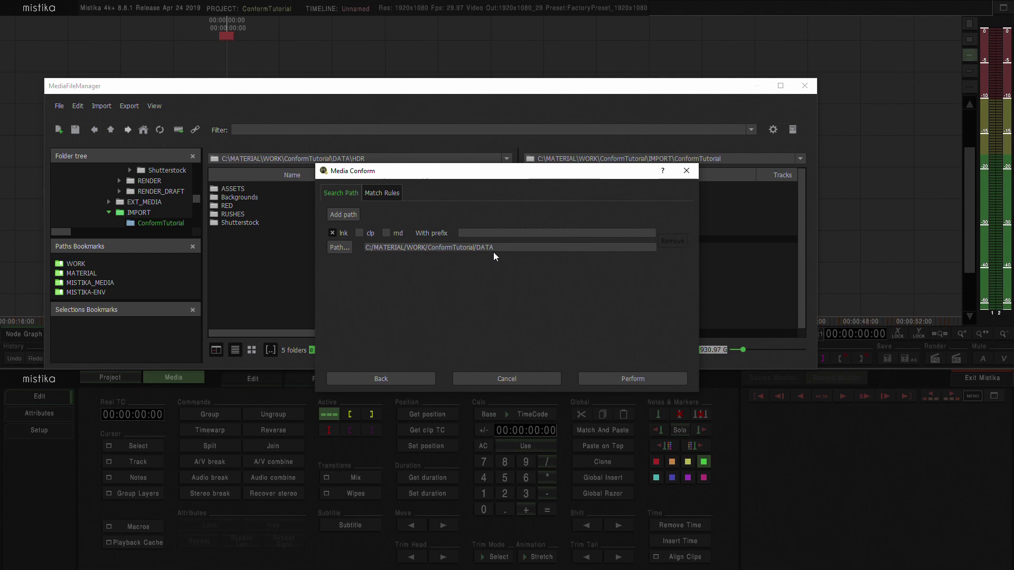
# Set the media search path to DATA/HDR and review the Match Rules tab
pyautogui.click(343, 249)
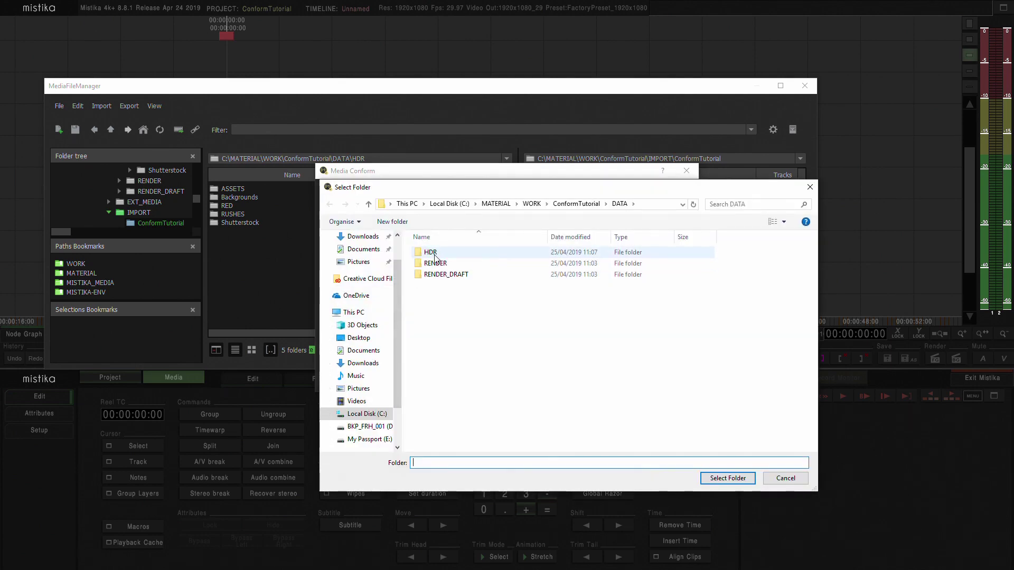
pyautogui.click(435, 255)
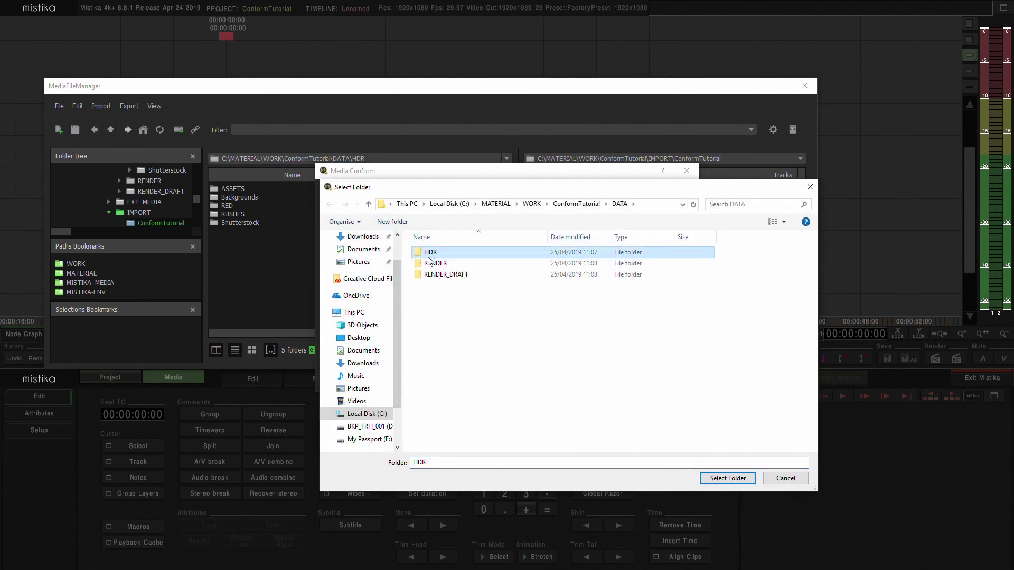
pyautogui.click(727, 481)
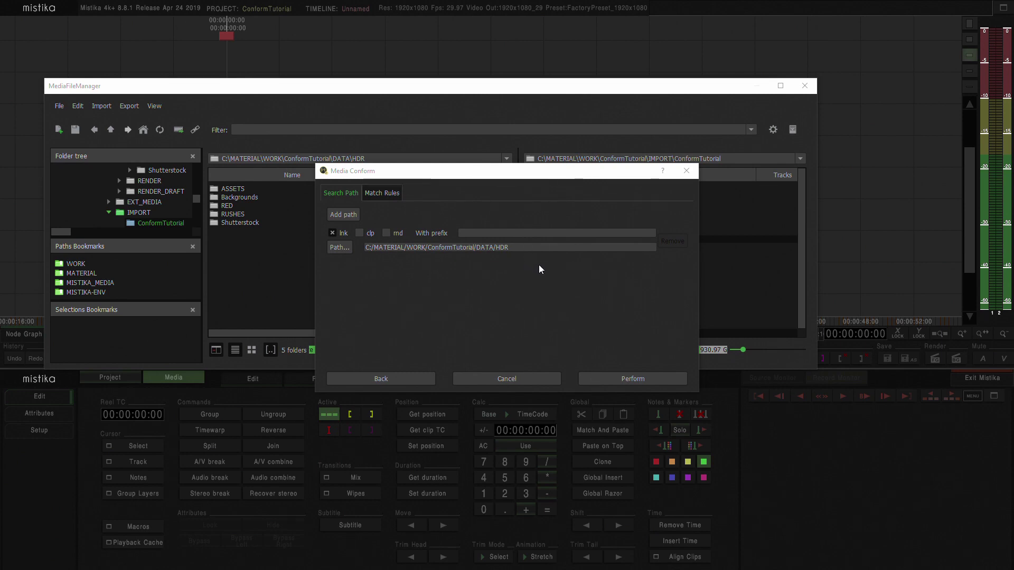
pyautogui.click(386, 194)
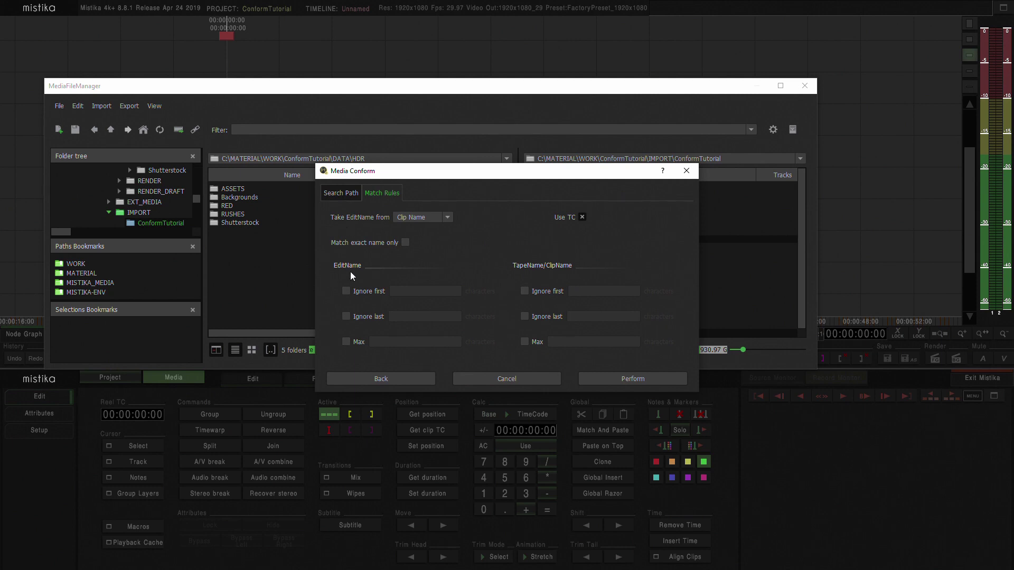
pyautogui.click(345, 197)
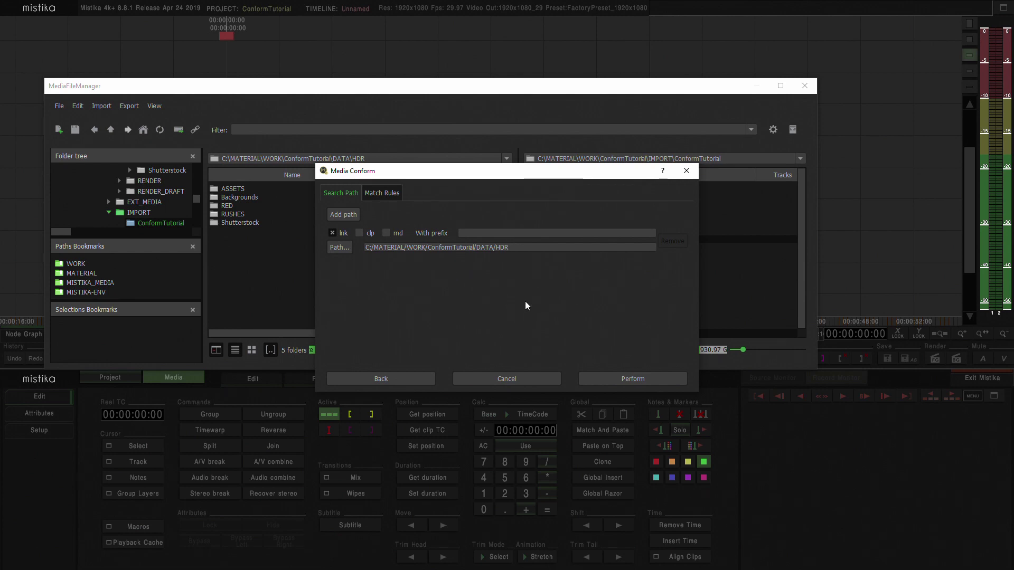
# Perform the media conform and name the timeline file 'Conform'
pyautogui.click(631, 379)
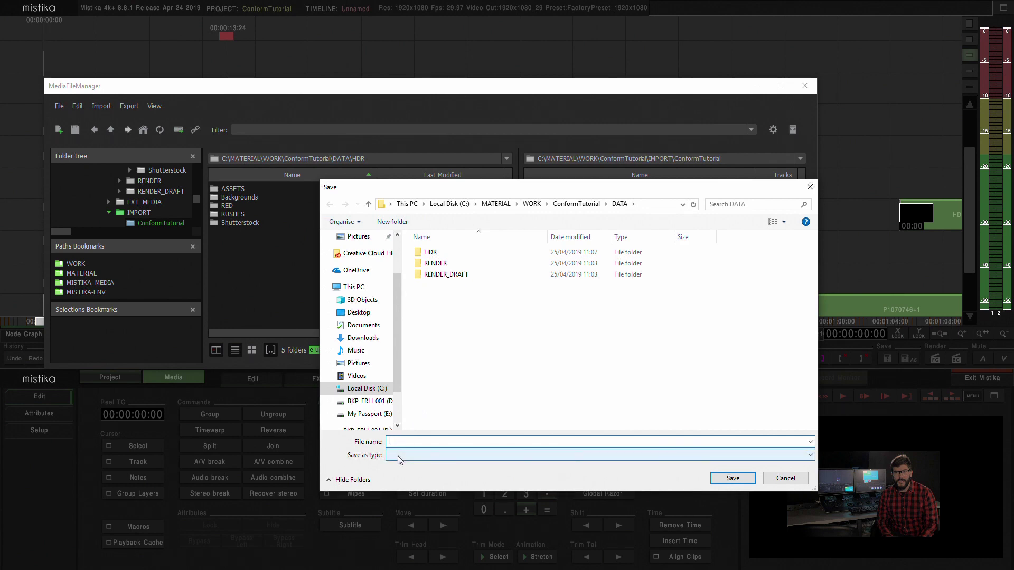
pyautogui.write('Conform')
# Save Conform.env, close the IMPORT window and MediaFileManager, and zoom out the timeline
pyautogui.click(729, 478)
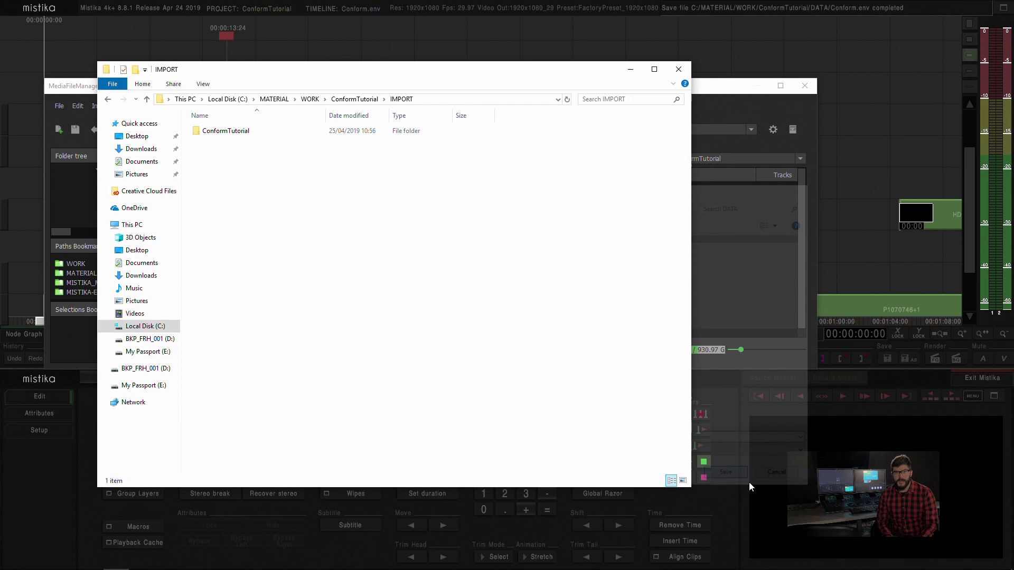
pyautogui.click(678, 73)
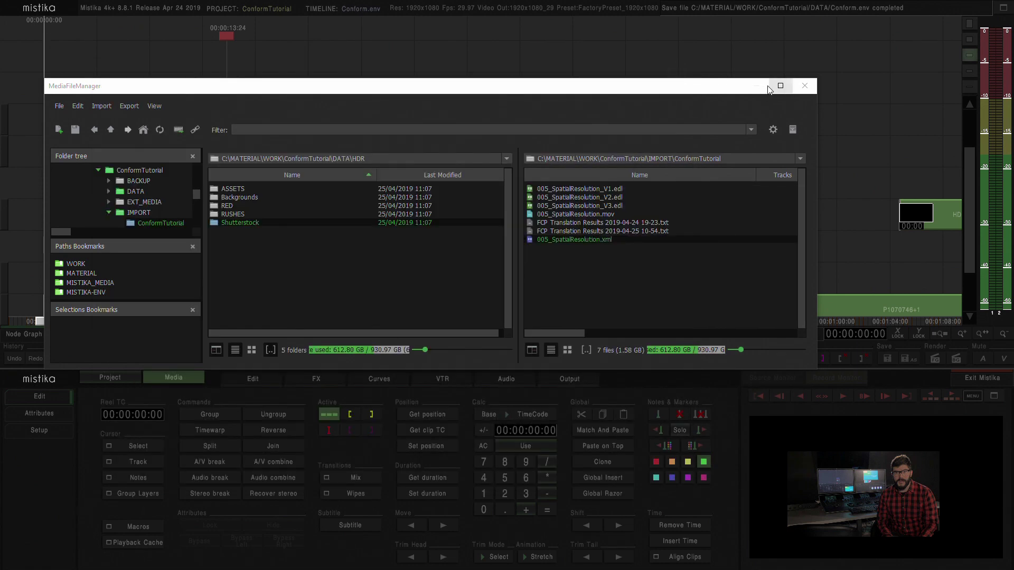
pyautogui.click(805, 87)
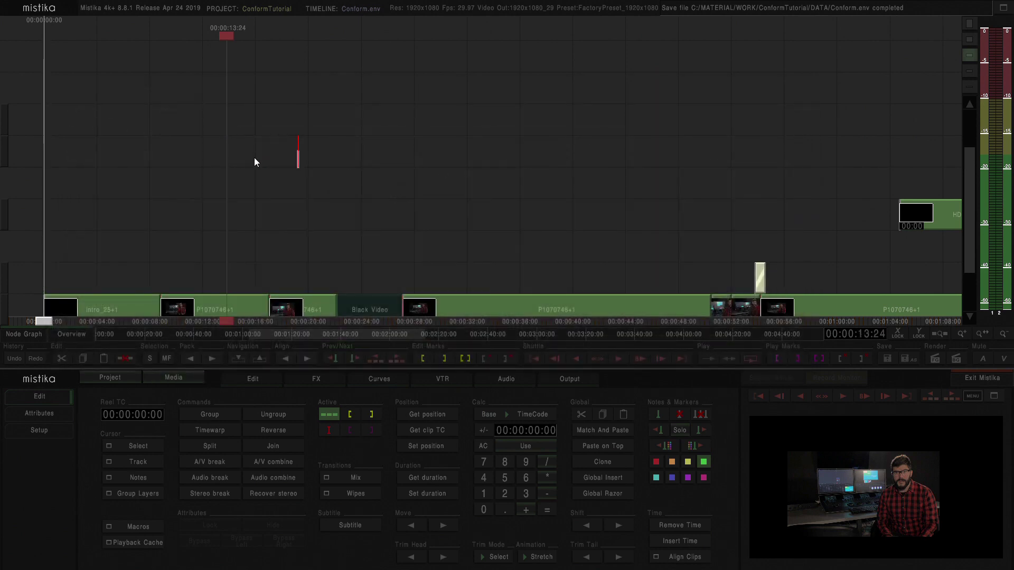
pyautogui.scroll(-2, 280, 158)
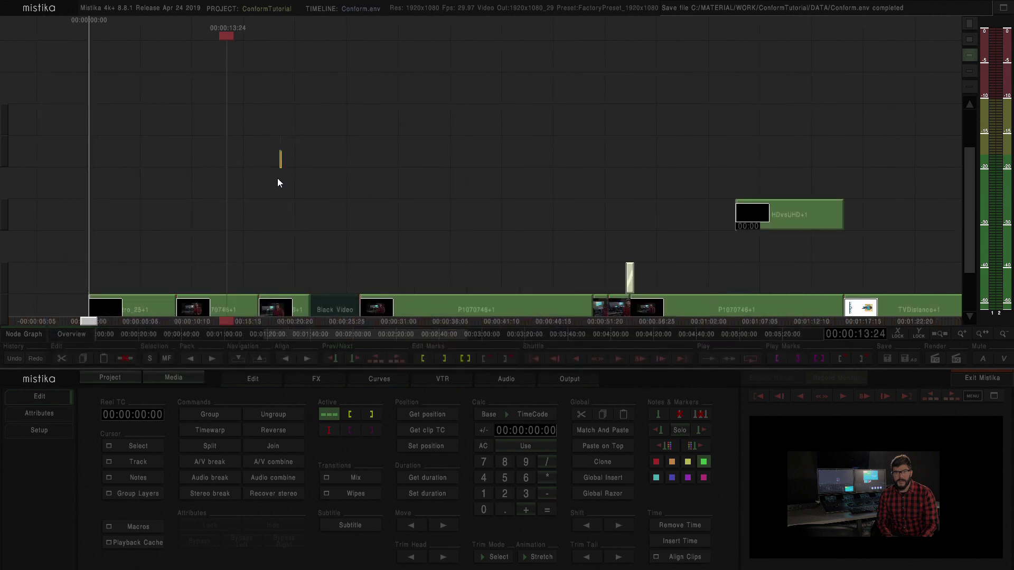
pyautogui.scroll(-1, 267, 188)
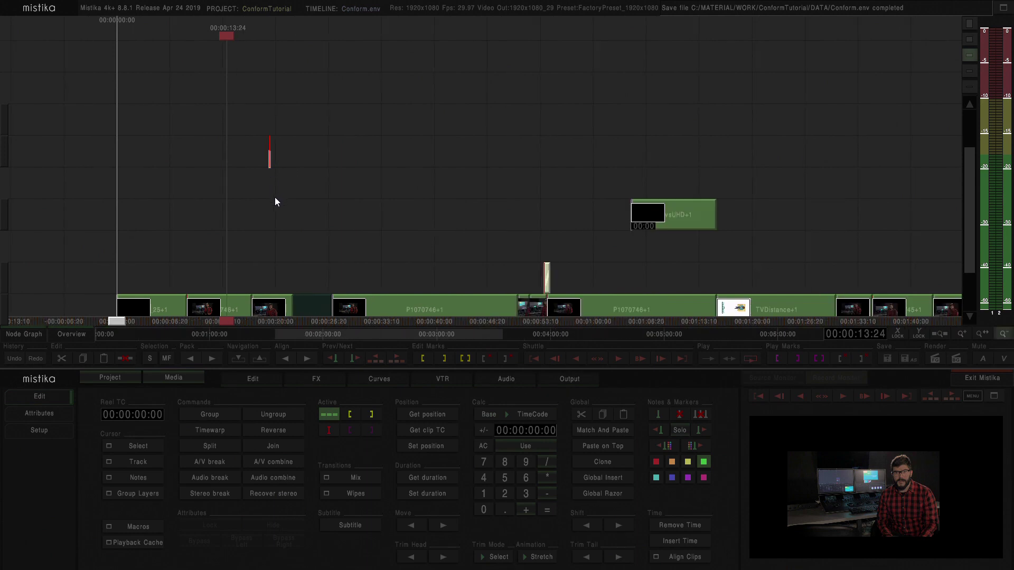
pyautogui.scroll(-1, 277, 188)
pyautogui.scroll(-1, 280, 216)
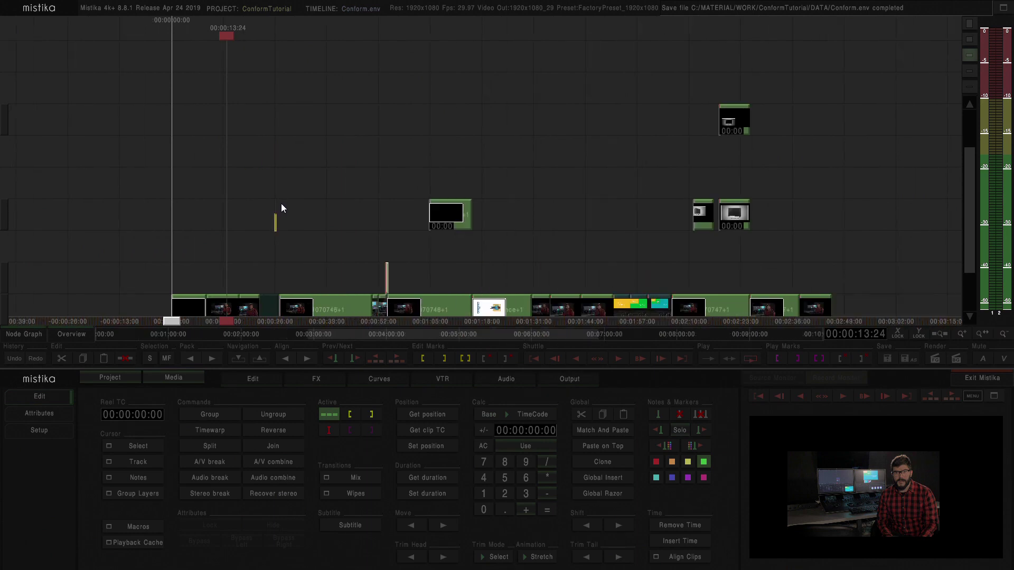
pyautogui.scroll(-4, 307, 157)
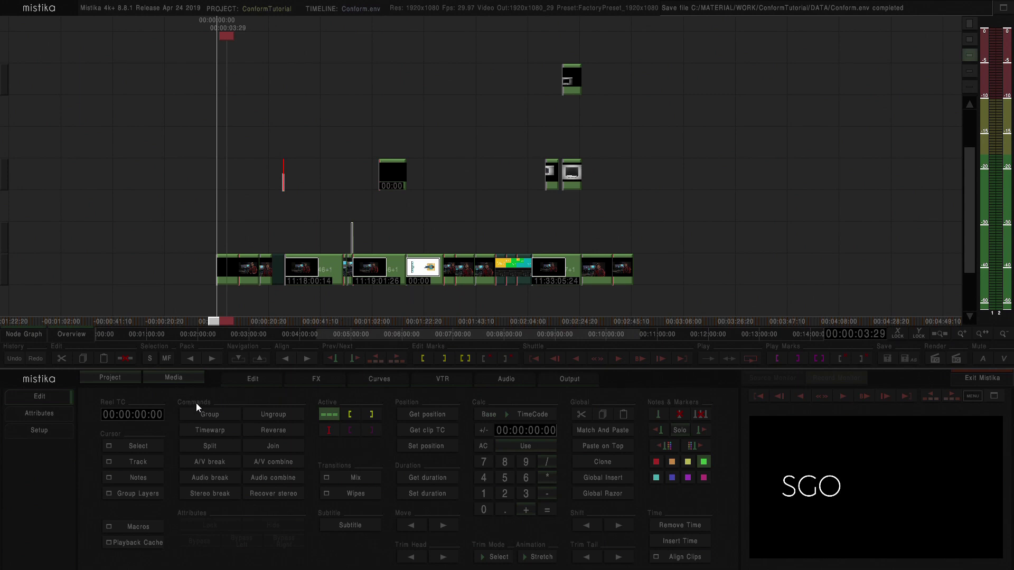
# Reopen the MediaFileManager and start a second conform of 005_SpatialResolution.xml
pyautogui.click(192, 379)
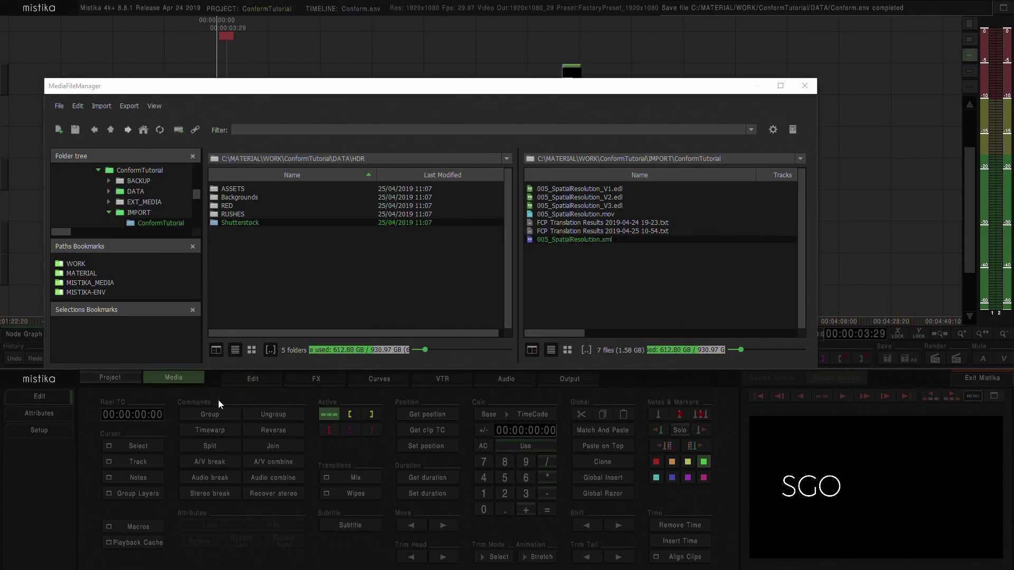
pyautogui.click(562, 270)
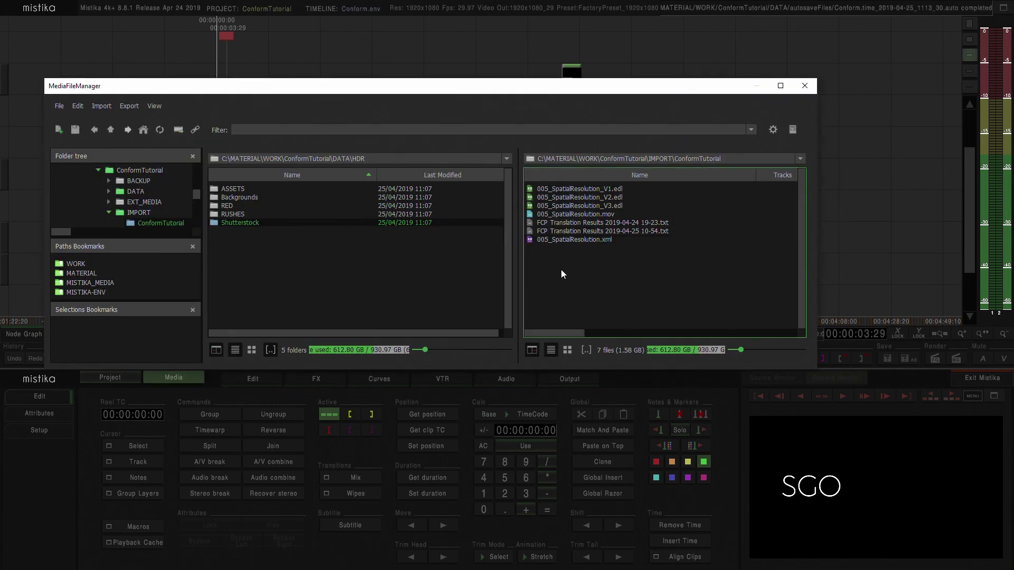
pyautogui.doubleClick(555, 241)
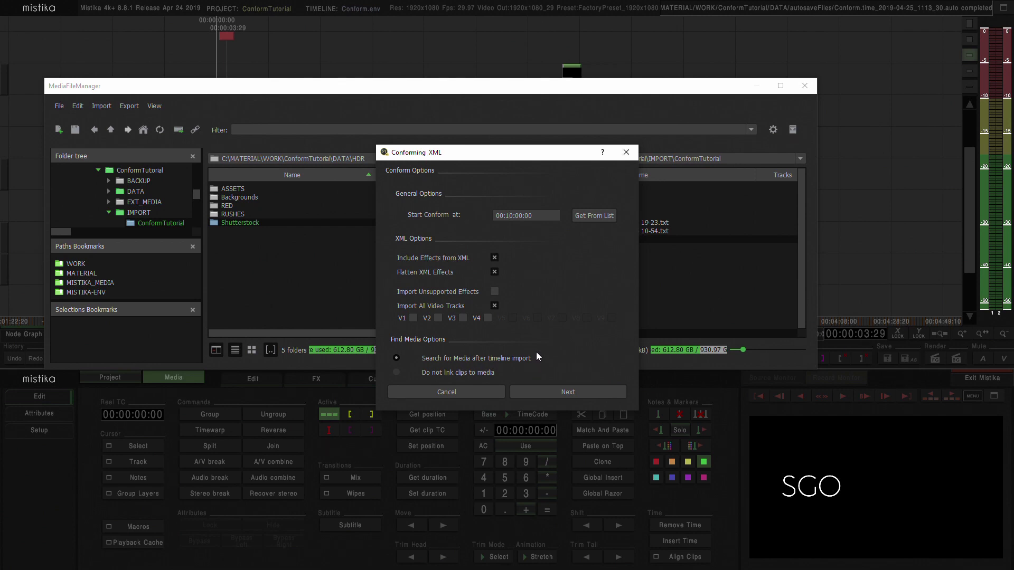
# Set the search folder to DATA/HDR, then go back and cancel the conform
pyautogui.click(566, 394)
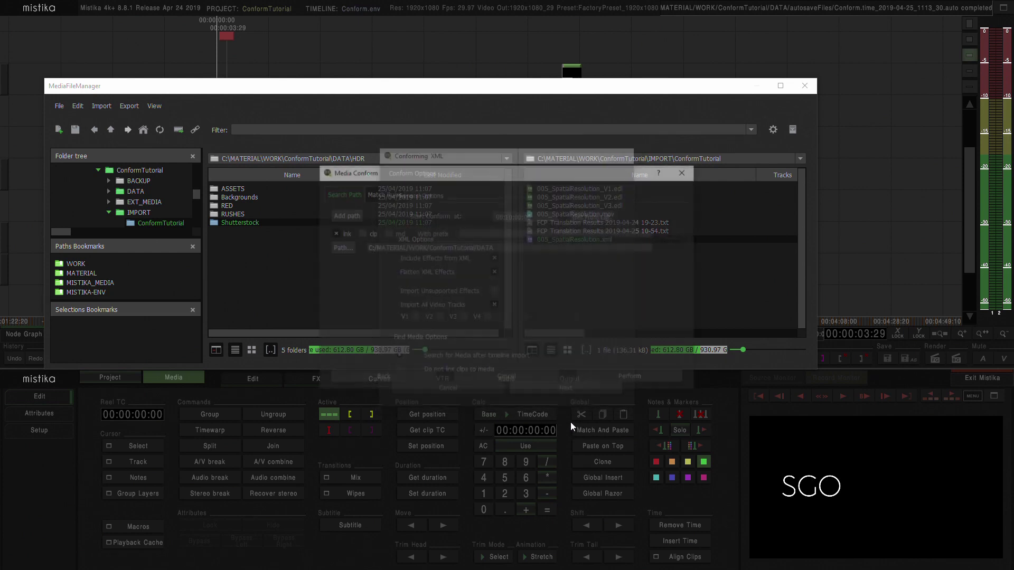
pyautogui.click(341, 247)
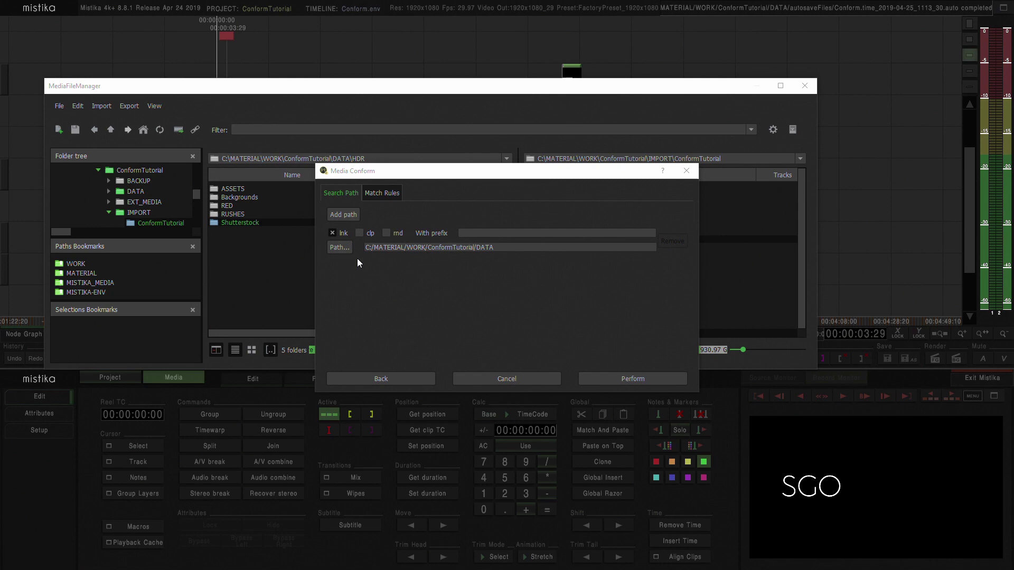
pyautogui.click(434, 264)
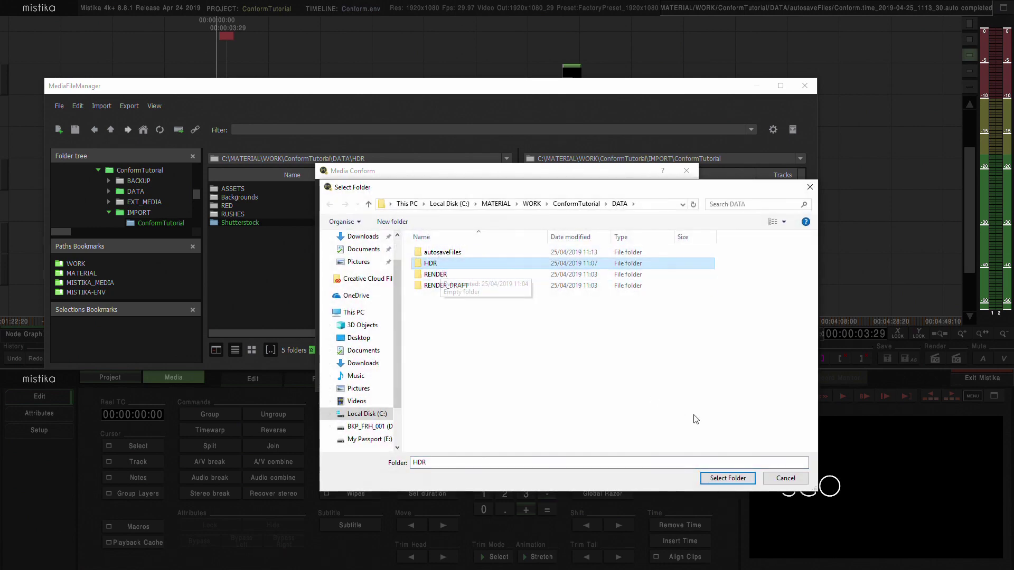
pyautogui.click(728, 478)
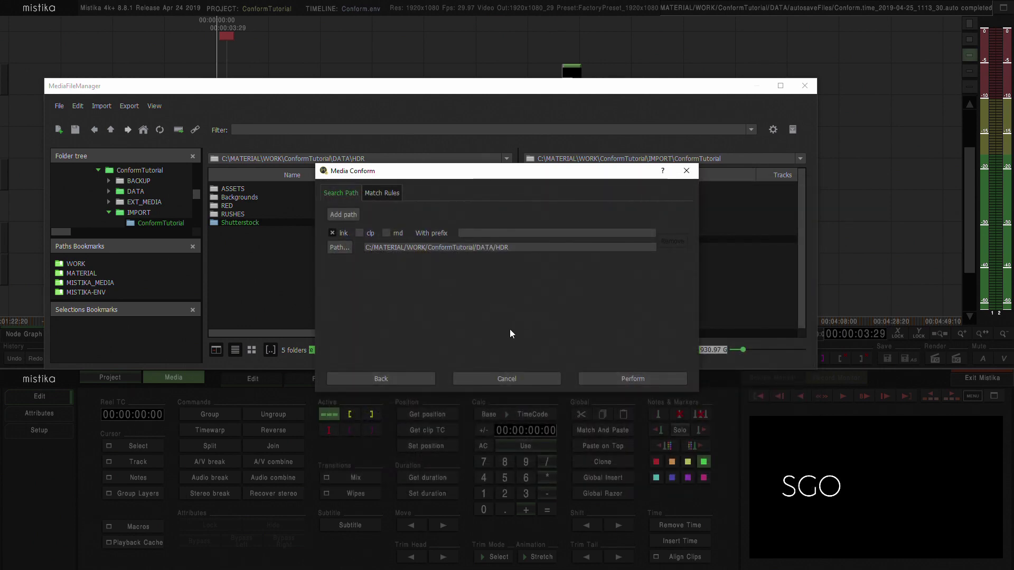
pyautogui.click(374, 376)
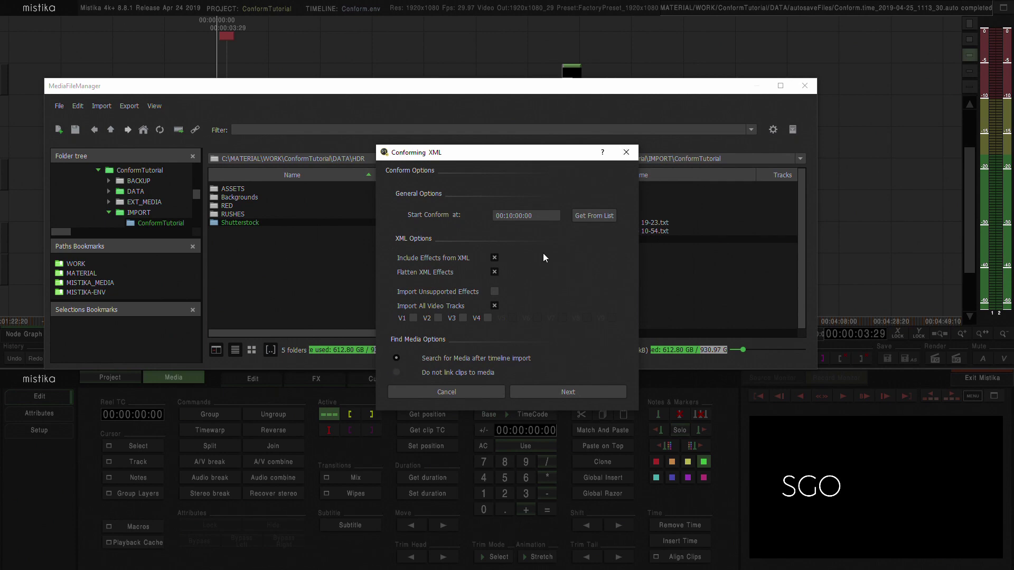
pyautogui.click(469, 391)
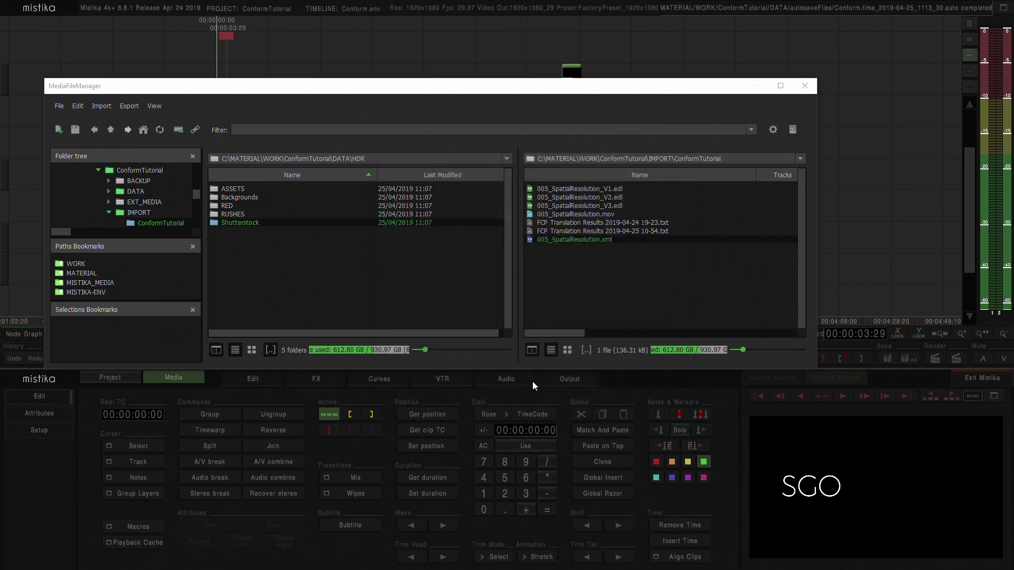
# Reopen 005_SpatialResolution.xml's conform options with Start Conform at 00:10:00:00, effects unflattened
pyautogui.click(568, 245)
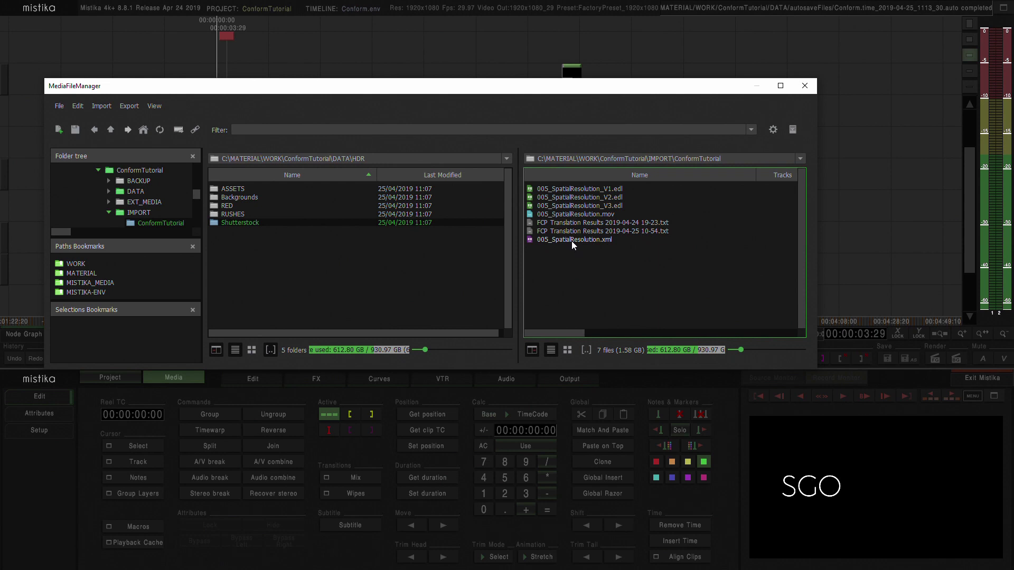
pyautogui.doubleClick(570, 240)
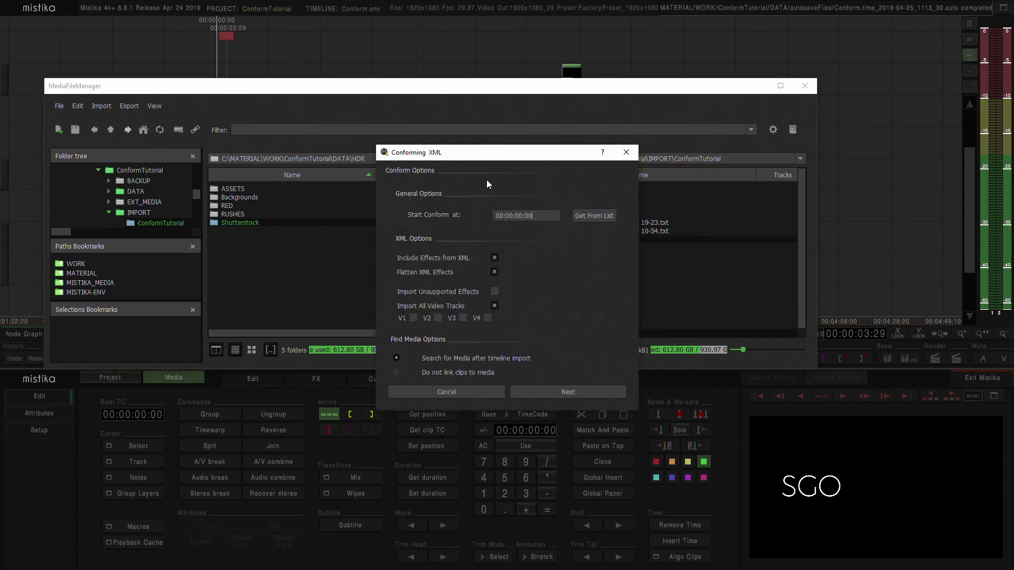
pyautogui.click(509, 213)
pyautogui.write('5')
pyautogui.press('Up')
# Point the media search at DATA/HDR and perform the minute-10 conform
pyautogui.click(560, 391)
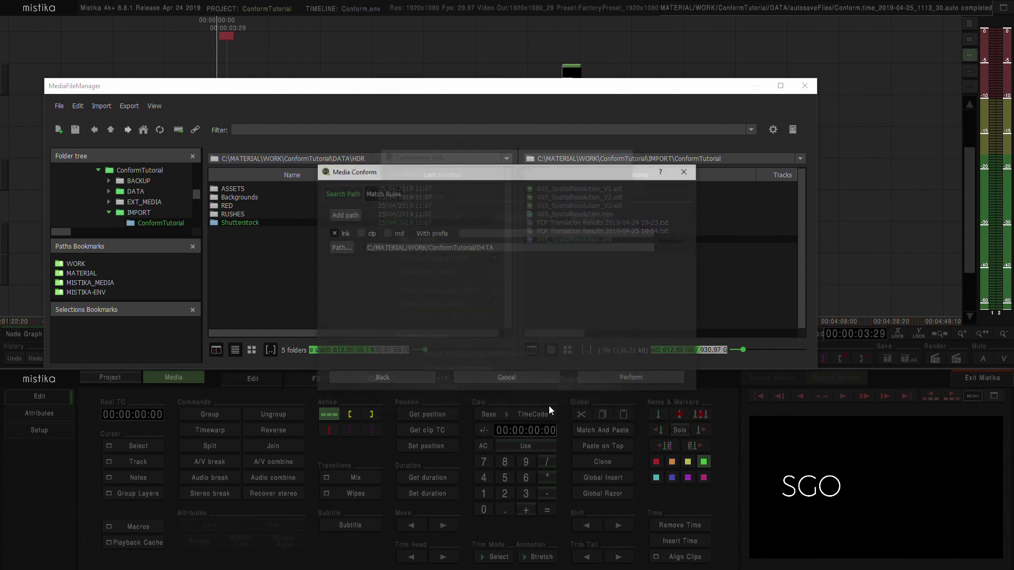
pyautogui.click(345, 246)
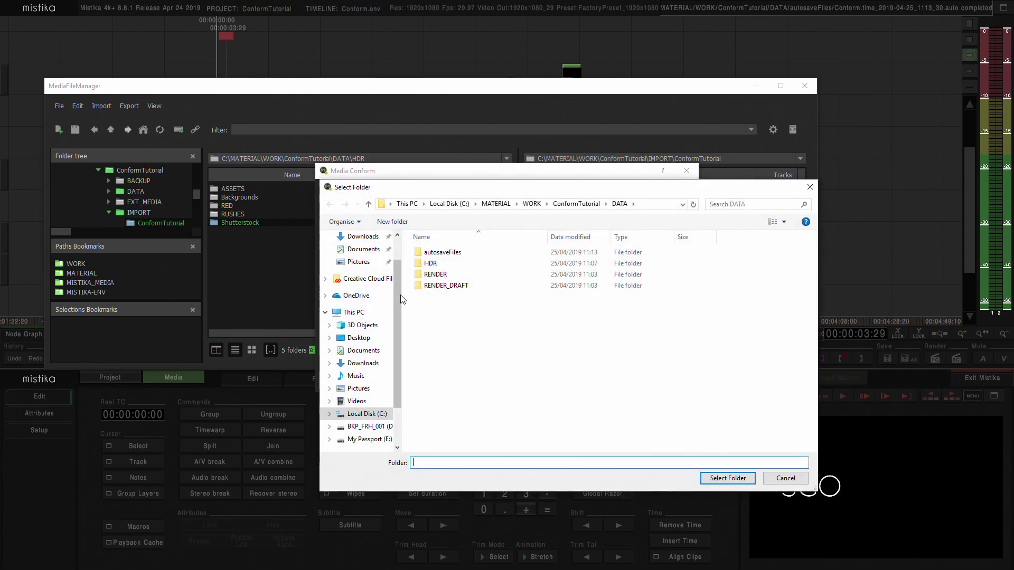
pyautogui.click(435, 264)
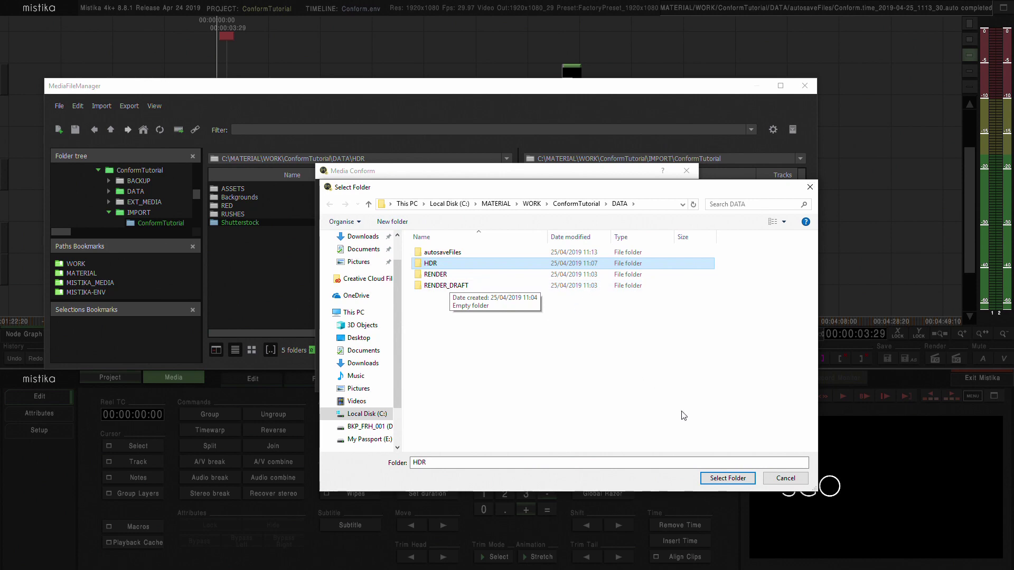
pyautogui.click(725, 480)
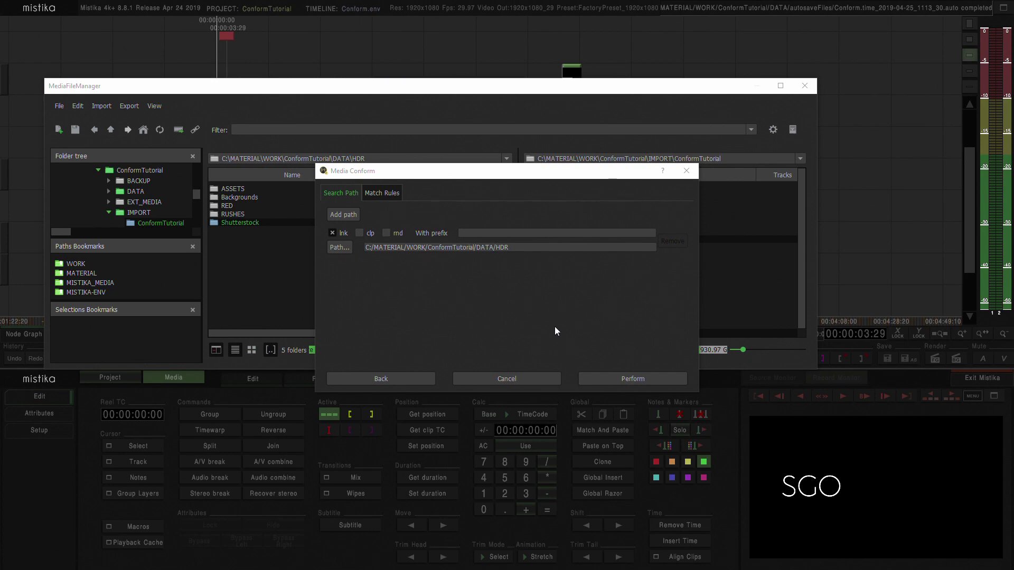
pyautogui.click(629, 379)
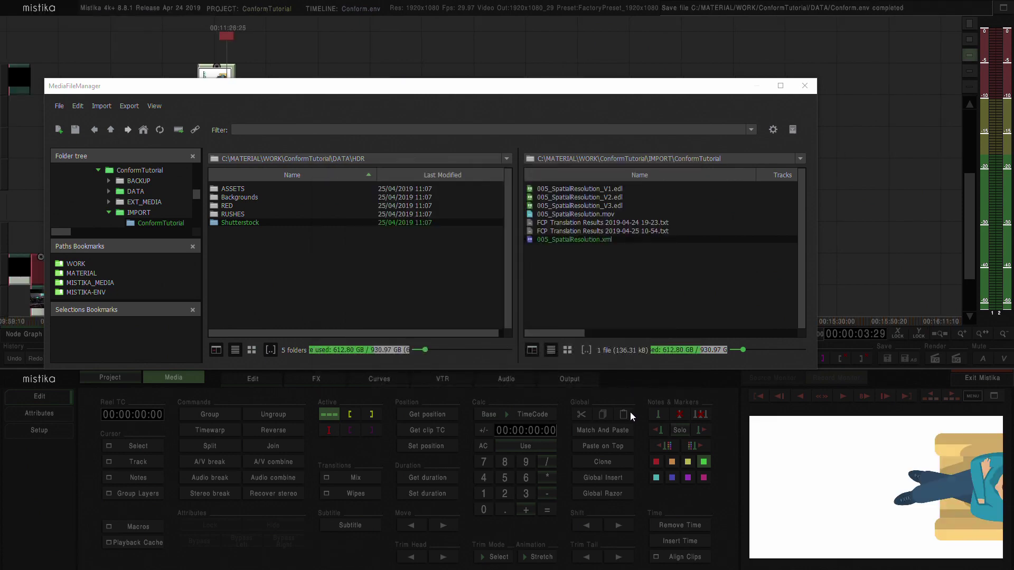
# Close the MediaFileManager, zoom out, and pan via the Overview to the timeline start
pyautogui.click(804, 86)
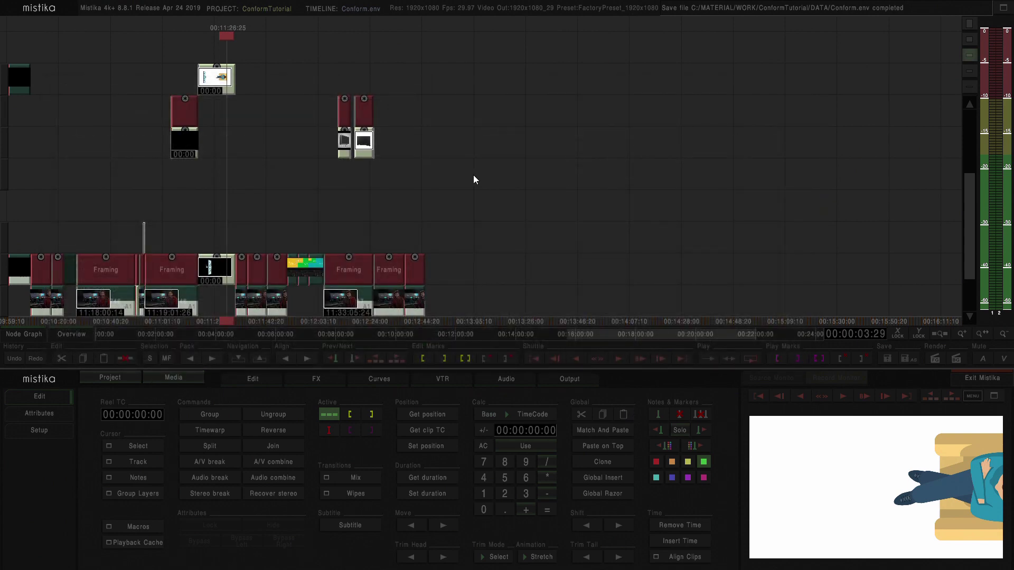
pyautogui.scroll(-2, 435, 220)
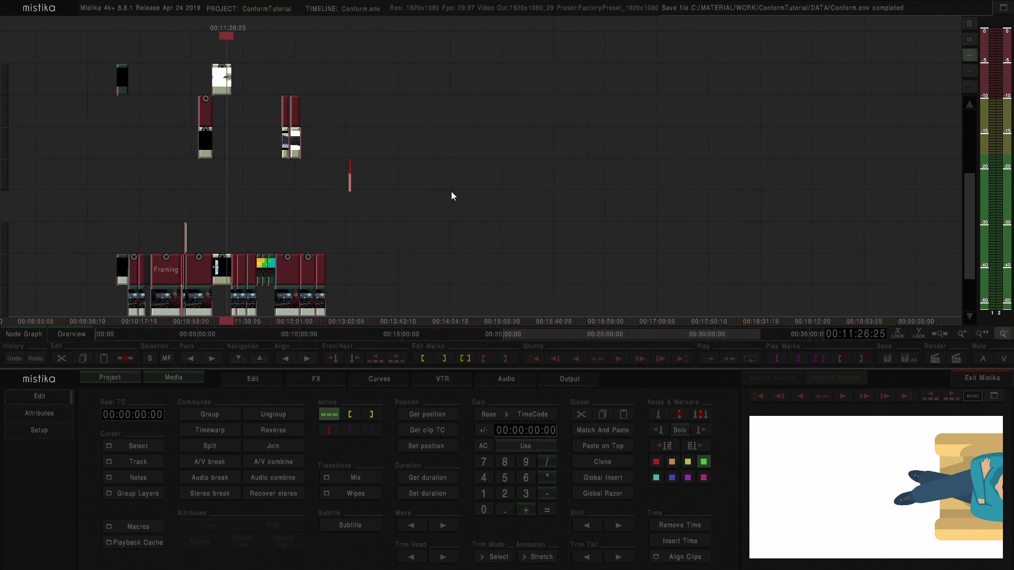
pyautogui.scroll(-2, 451, 196)
pyautogui.scroll(1, 353, 213)
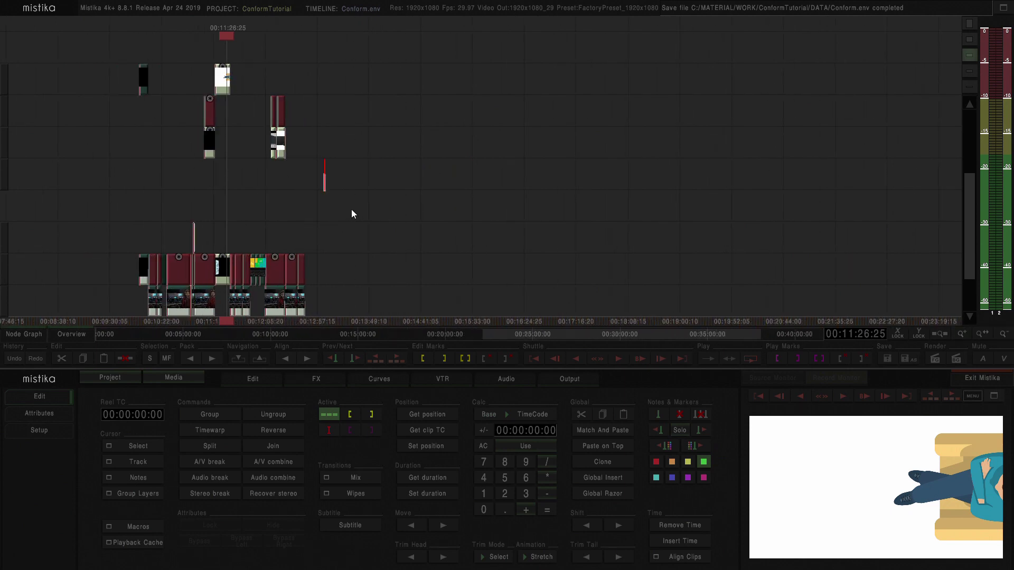
pyautogui.click(71, 335)
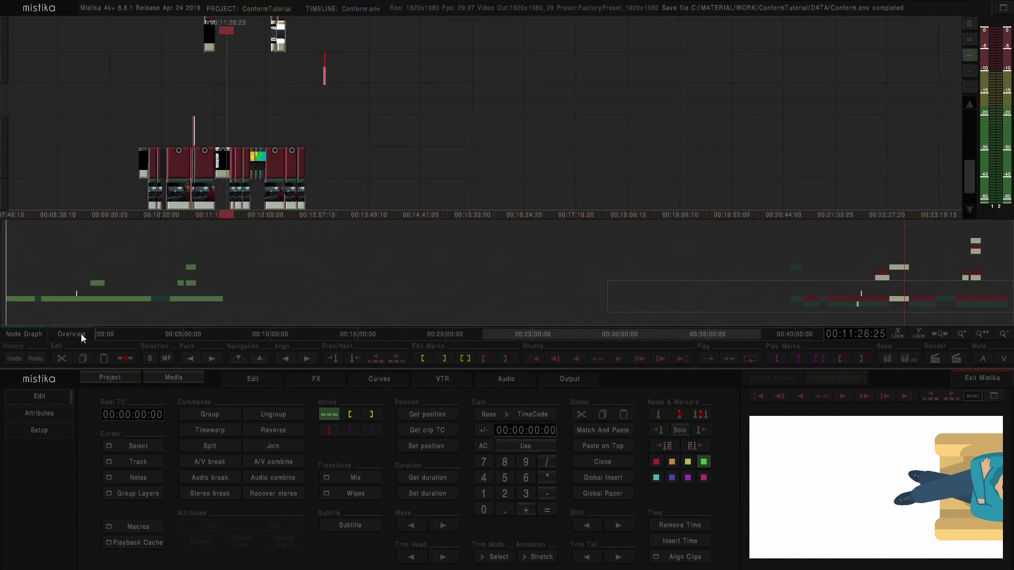
pyautogui.moveTo(628, 267); pyautogui.dragTo(327, 275)
pyautogui.scroll(-5, 511, 79)
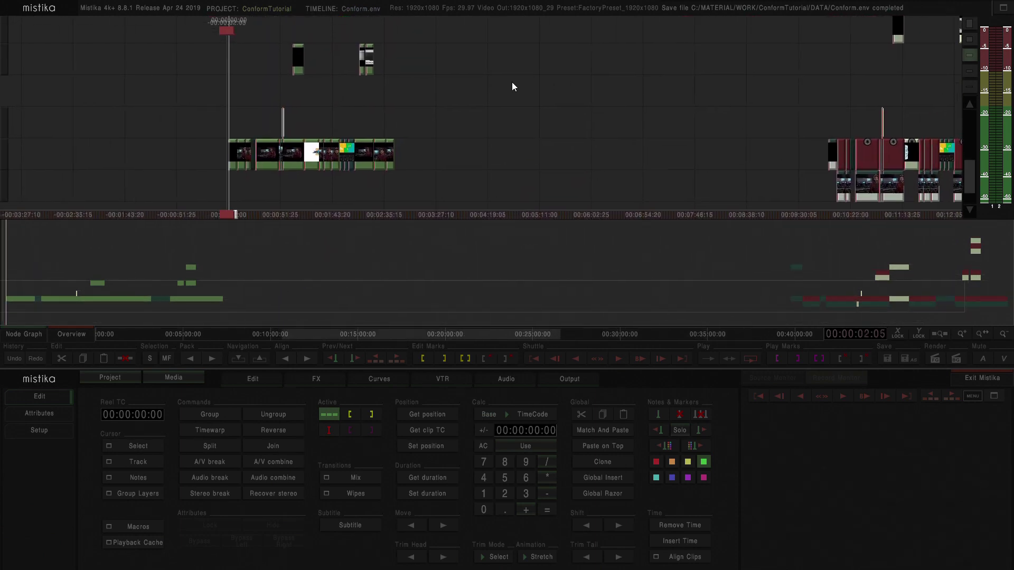
pyautogui.scroll(-2, 499, 98)
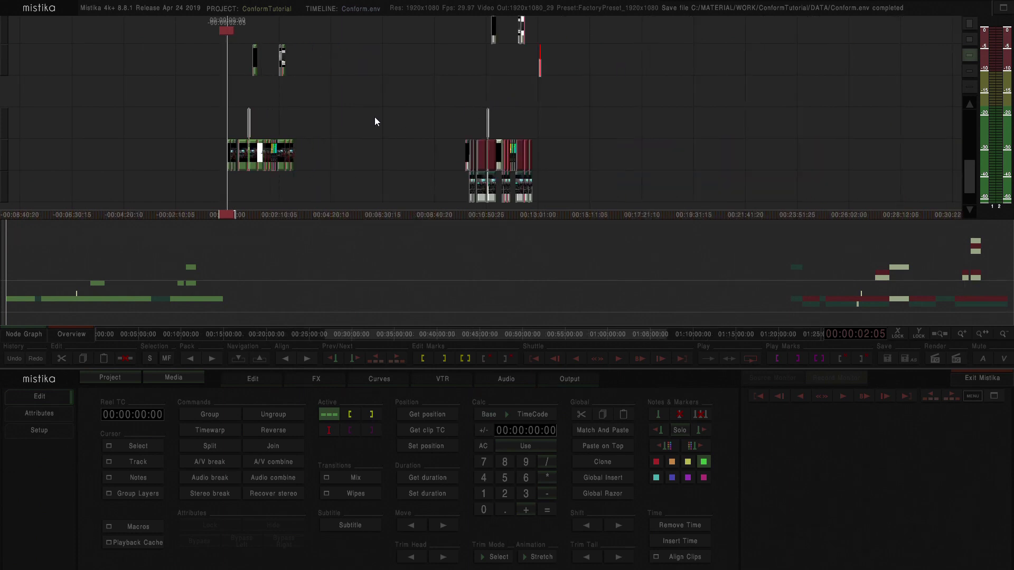
pyautogui.scroll(1, 316, 122)
pyautogui.scroll(1, 251, 95)
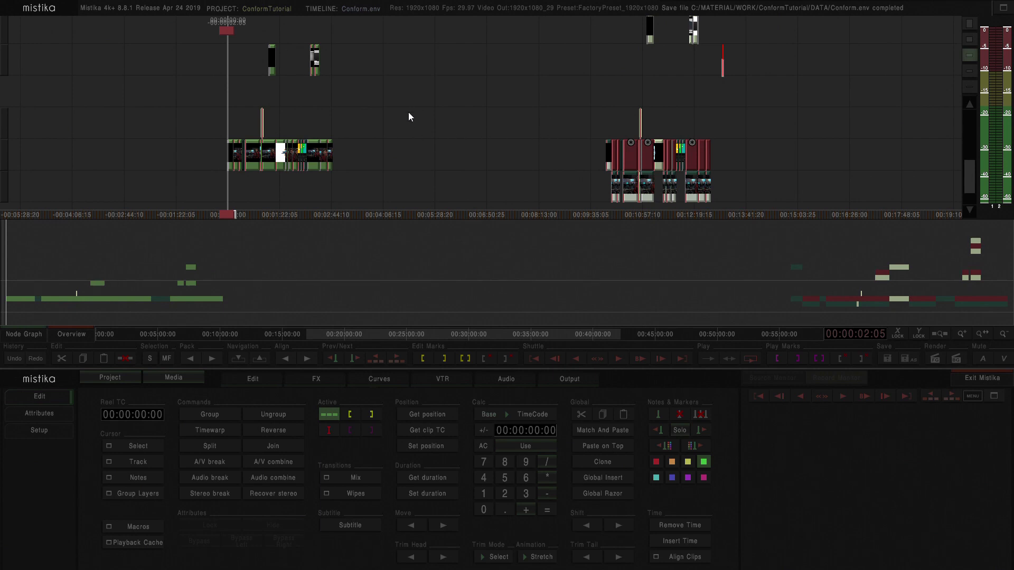
# Hide the overview and step the playhead through the minute-10 edits
pyautogui.click(84, 338)
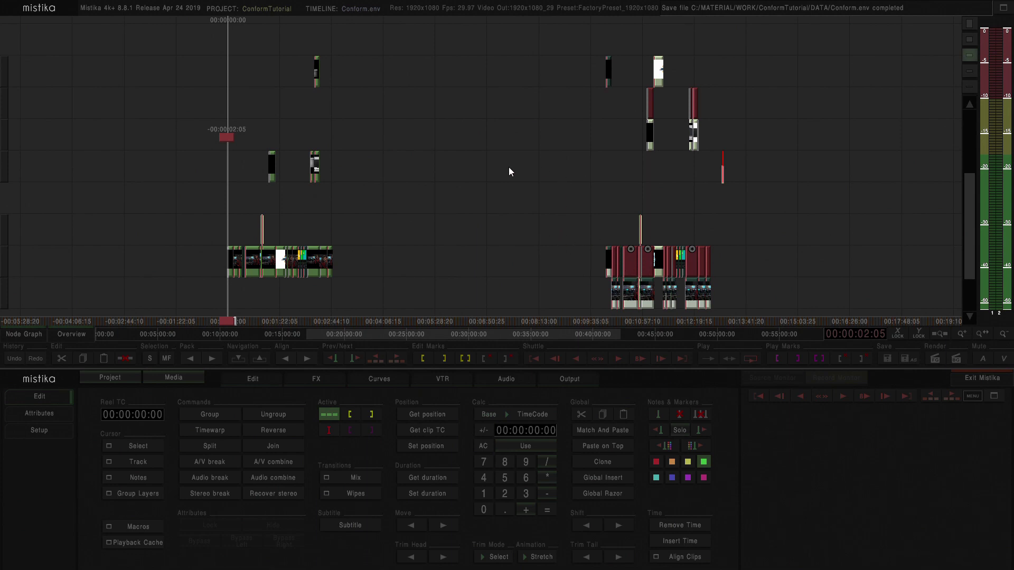
pyautogui.press('Down')
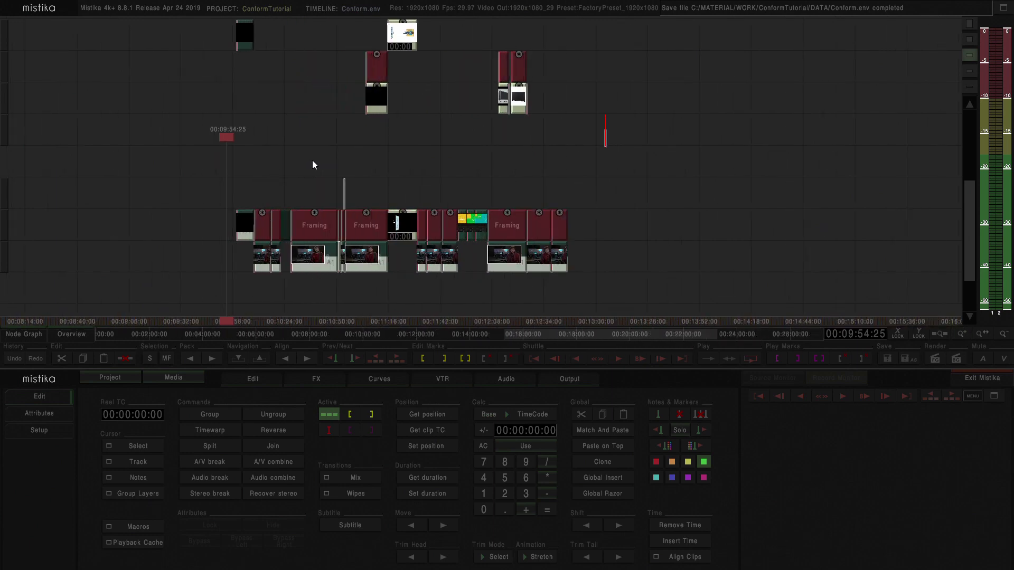
pyautogui.press('Down')
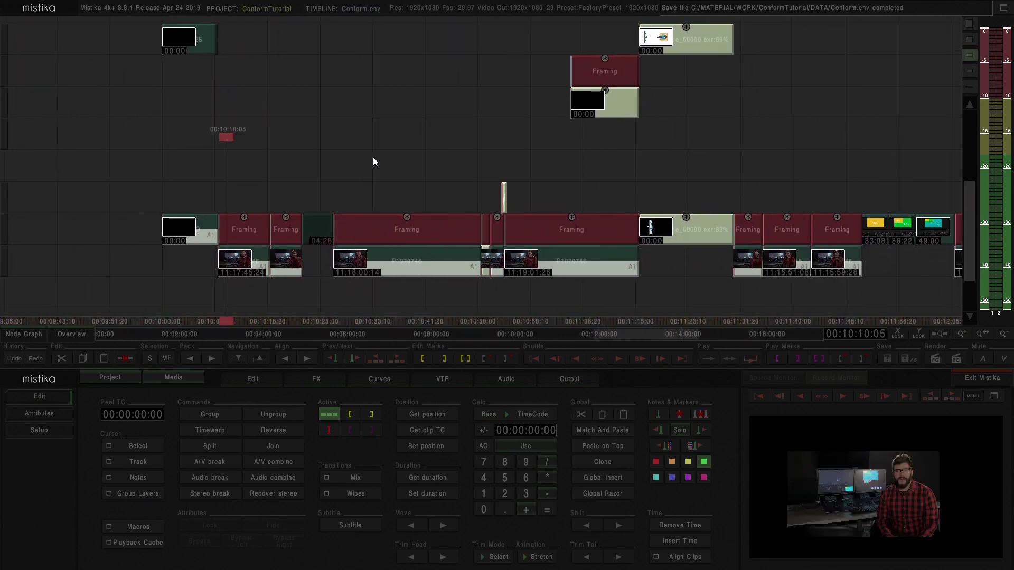
pyautogui.press('Up')
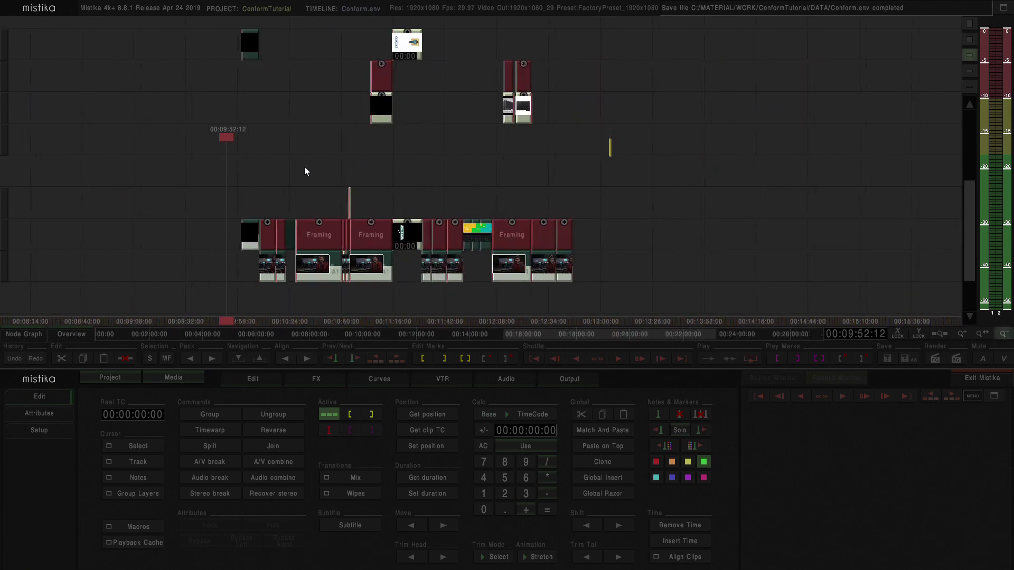
pyautogui.scroll(-5, 304, 166)
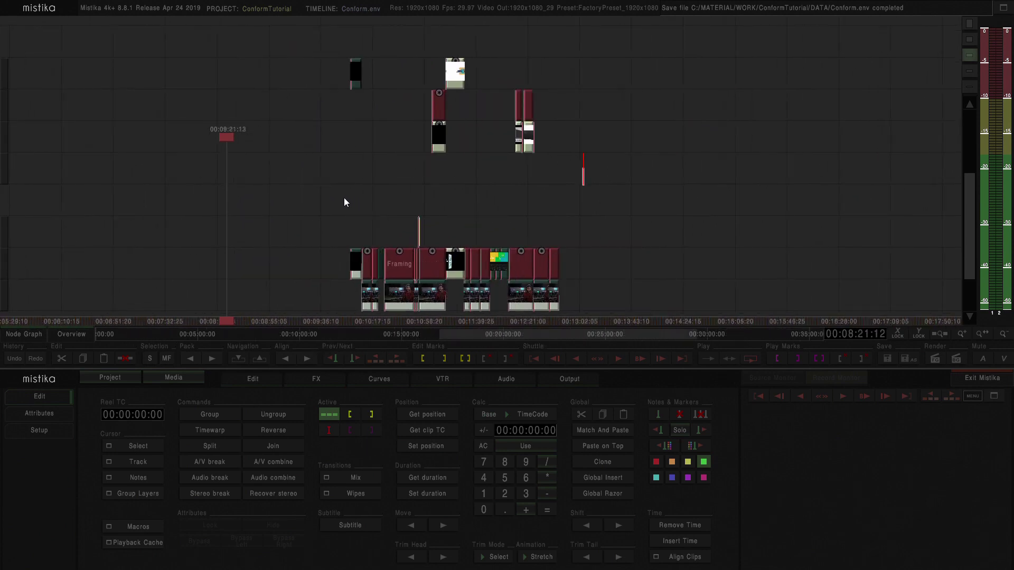
pyautogui.moveTo(194, 197); pyautogui.dragTo(291, 212)
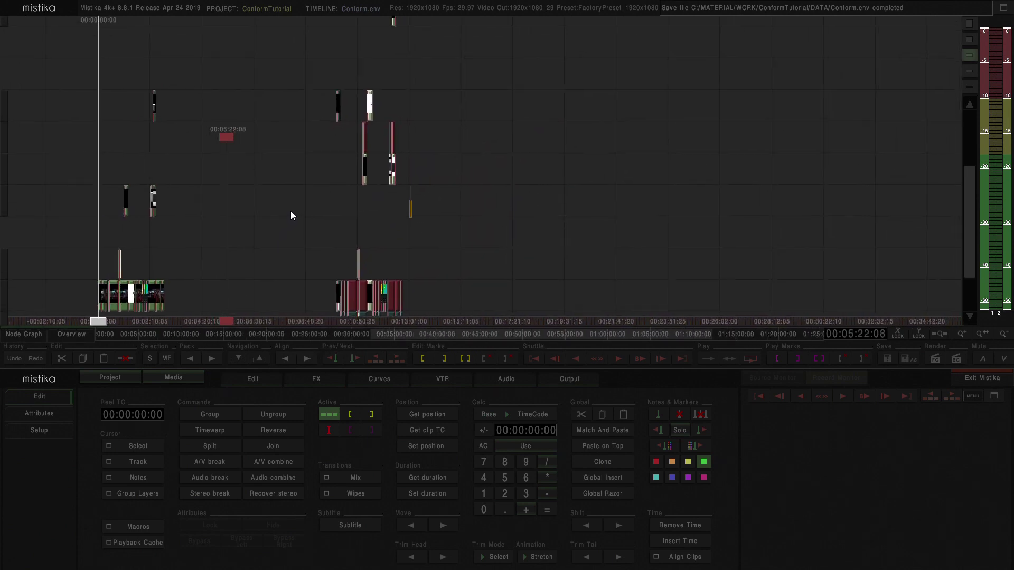
# Shorten the track height and pan so both conforms fit in view
pyautogui.click(970, 71)
pyautogui.moveTo(245, 146); pyautogui.dragTo(508, 70)
pyautogui.moveTo(527, 167); pyautogui.dragTo(549, 191)
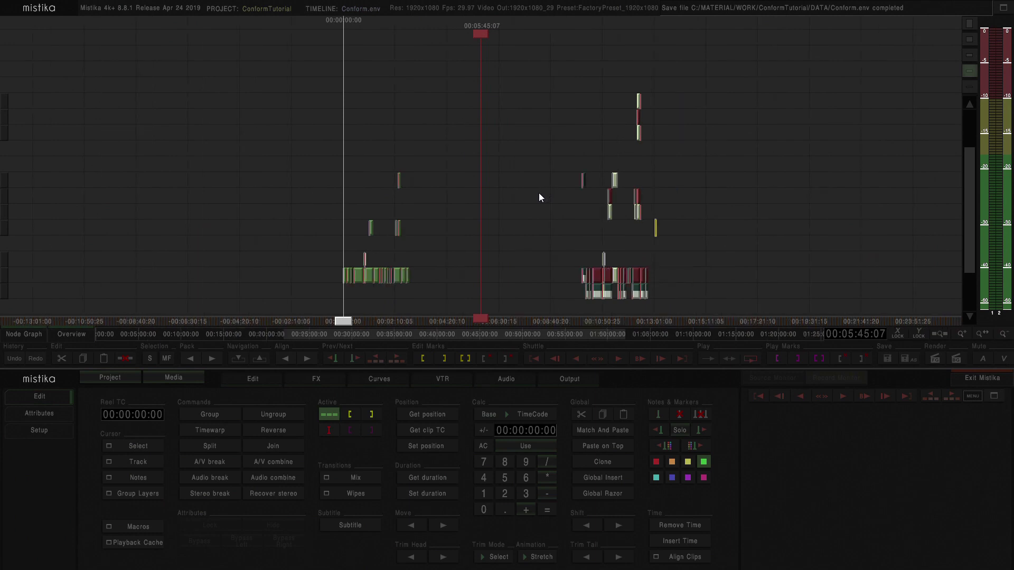